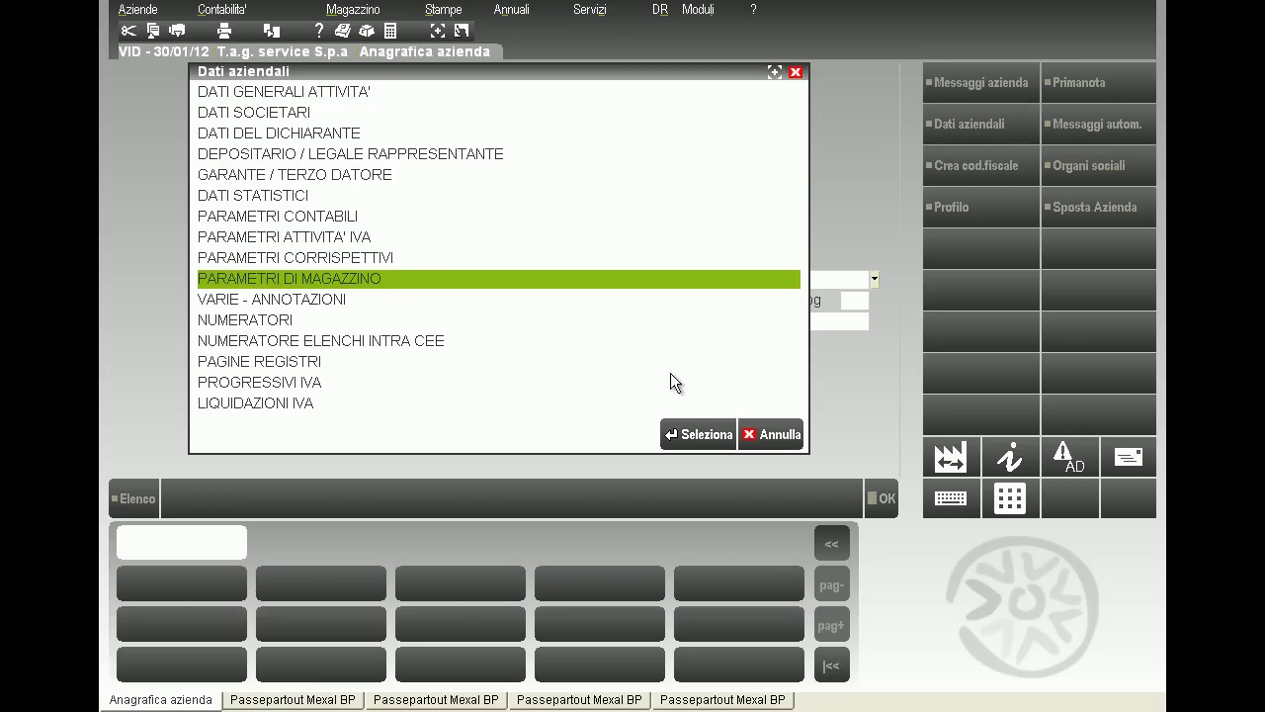
# Confirm Gestione Agroalimentare is S on page 2 of the warehouse parameters, then close the company data.
pyautogui.click(695, 440)
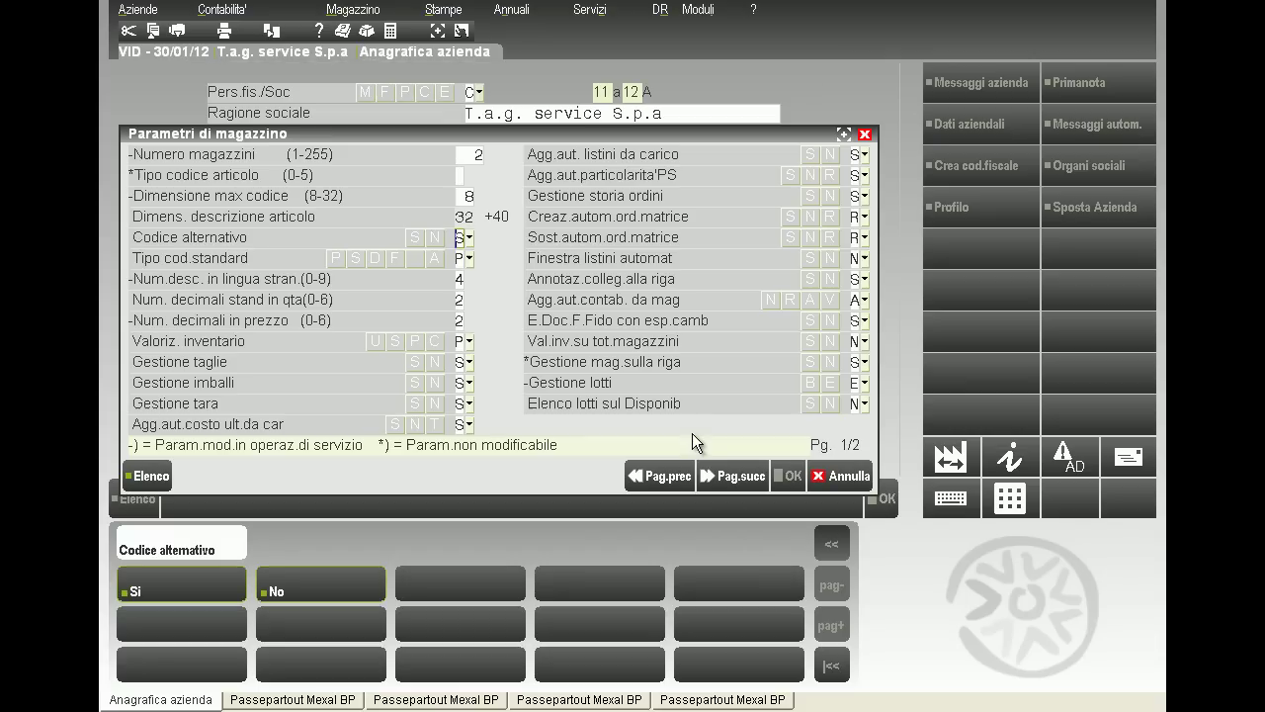
pyautogui.click(731, 476)
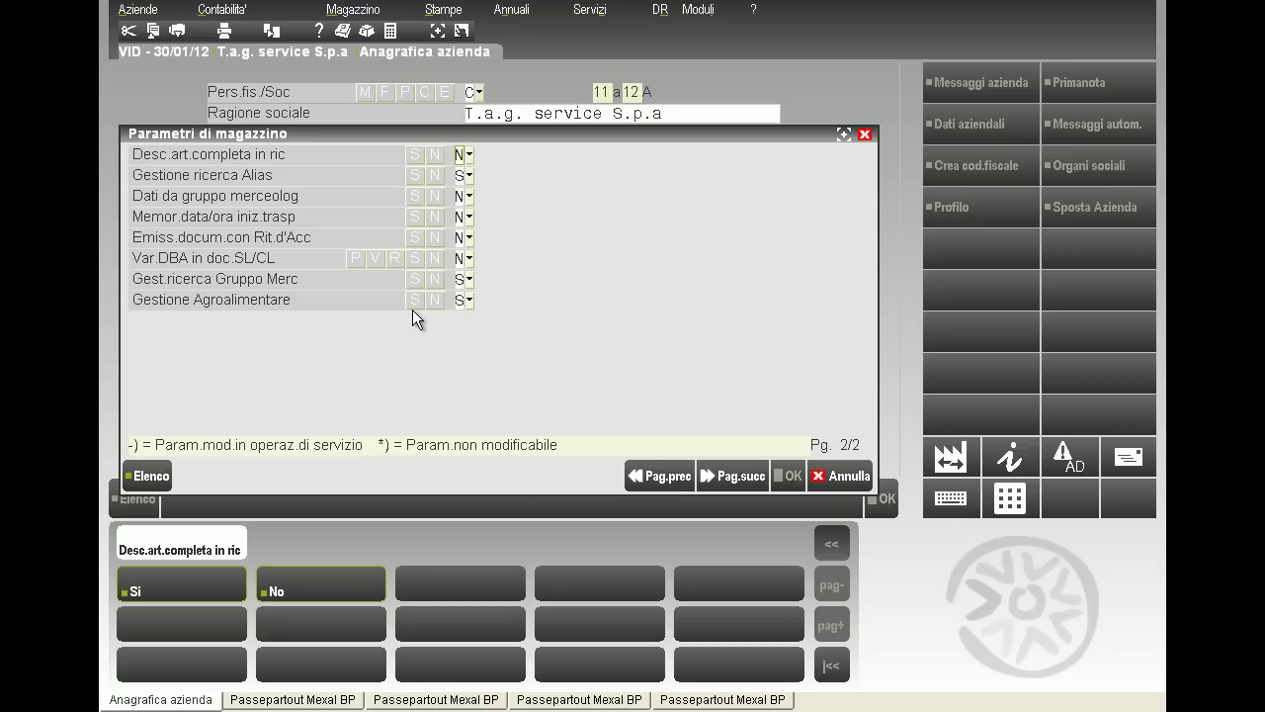
pyautogui.hotkey('ctrl', 'Tab')
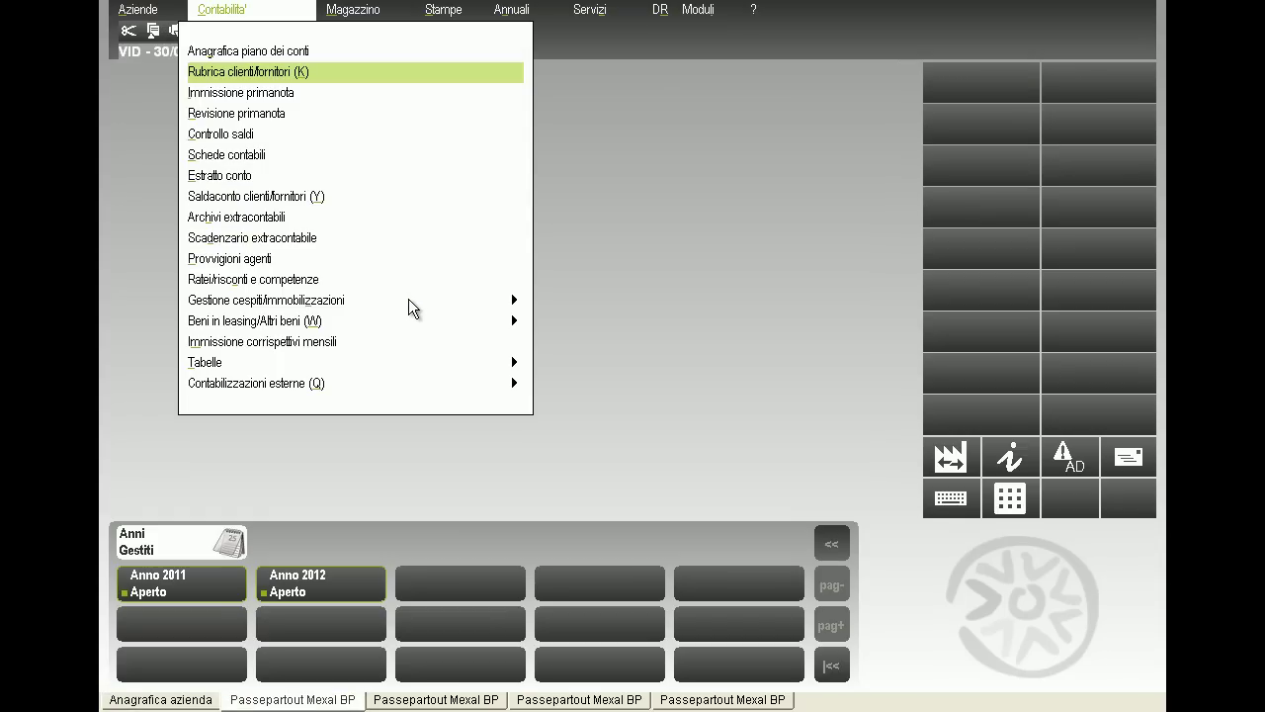
# Open a CLIENTI customer's Condizioni commerciali and view its Agroalimentare (Art.62) settings.
pyautogui.click(349, 75)
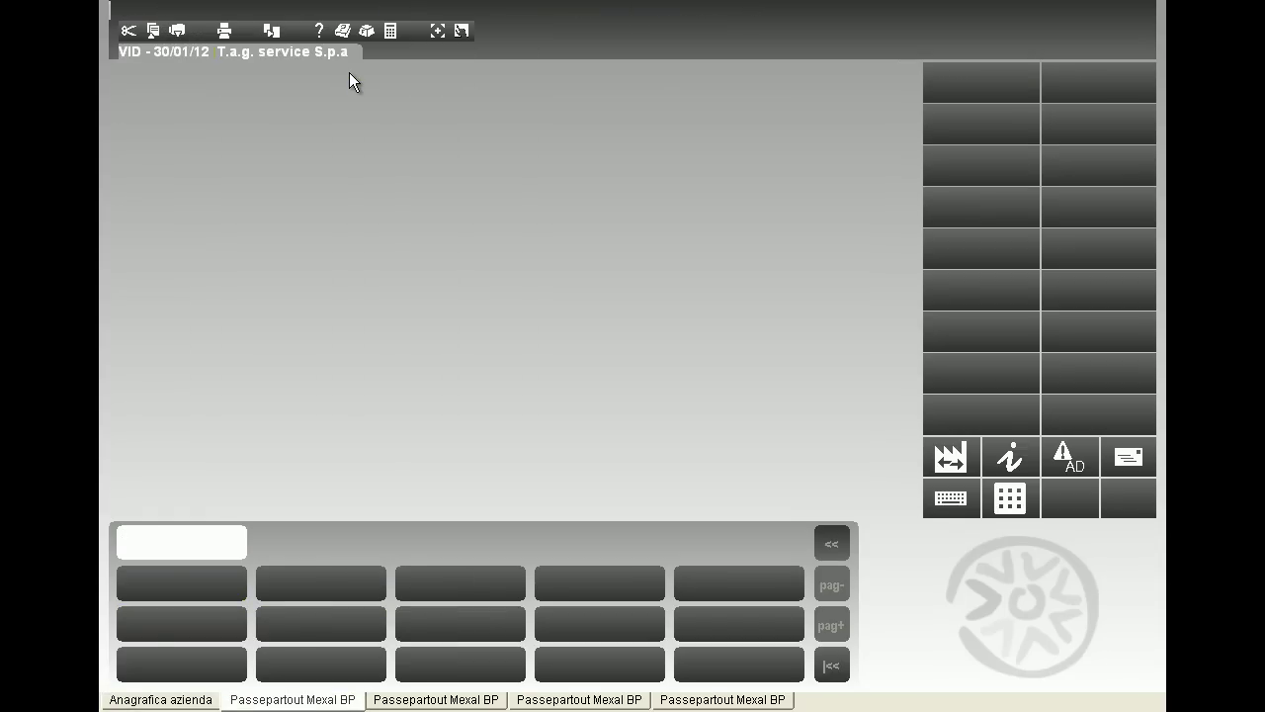
pyautogui.press('Return')
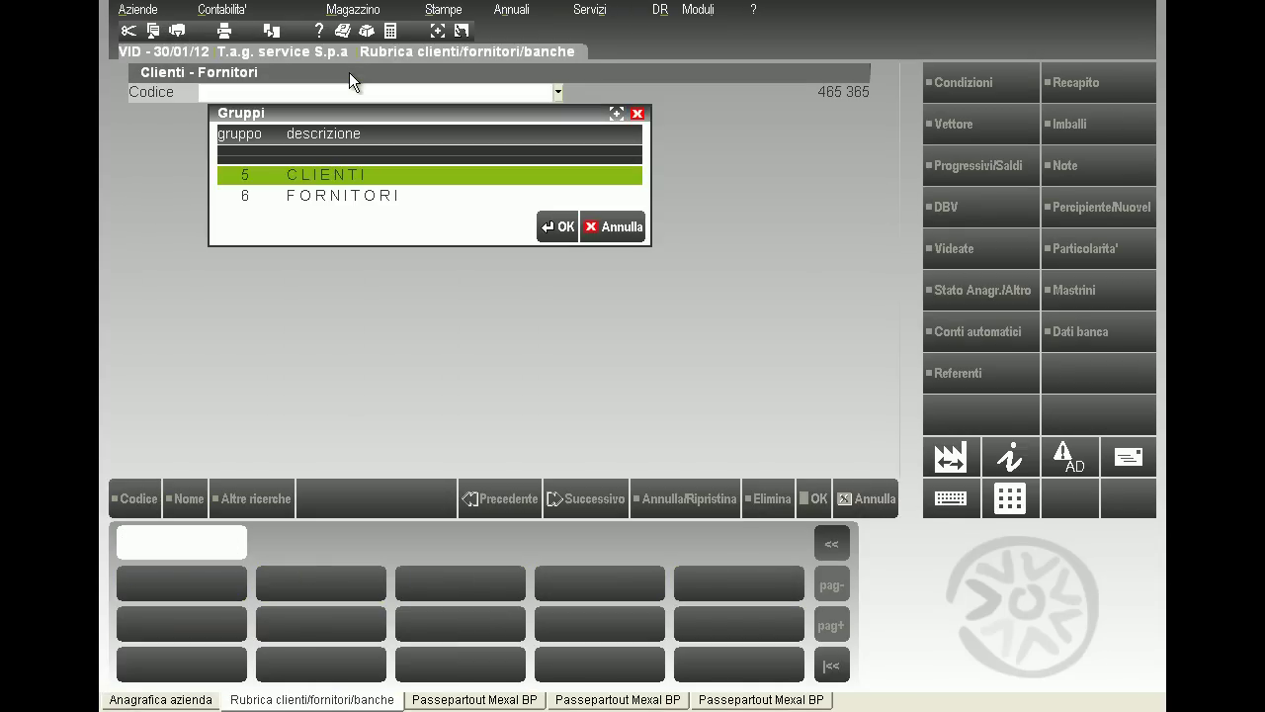
pyautogui.press('Return')
pyautogui.press('Return')
pyautogui.press('Return')
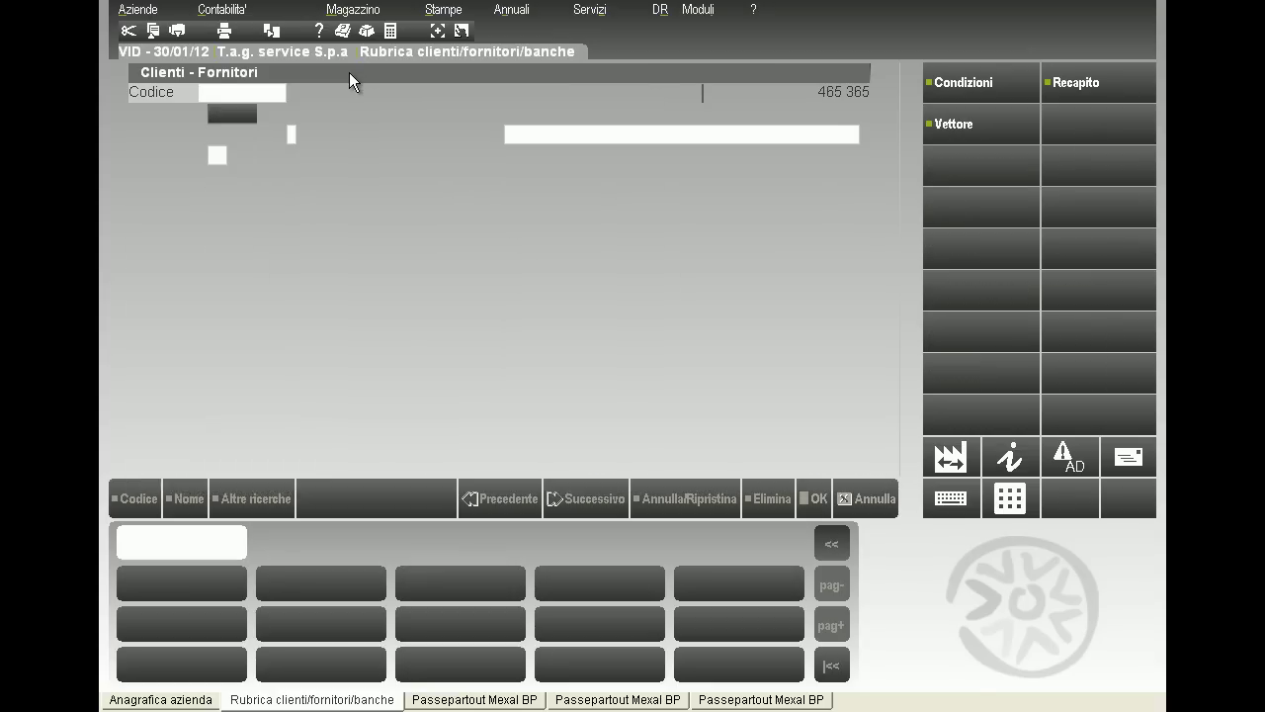
pyautogui.click(957, 89)
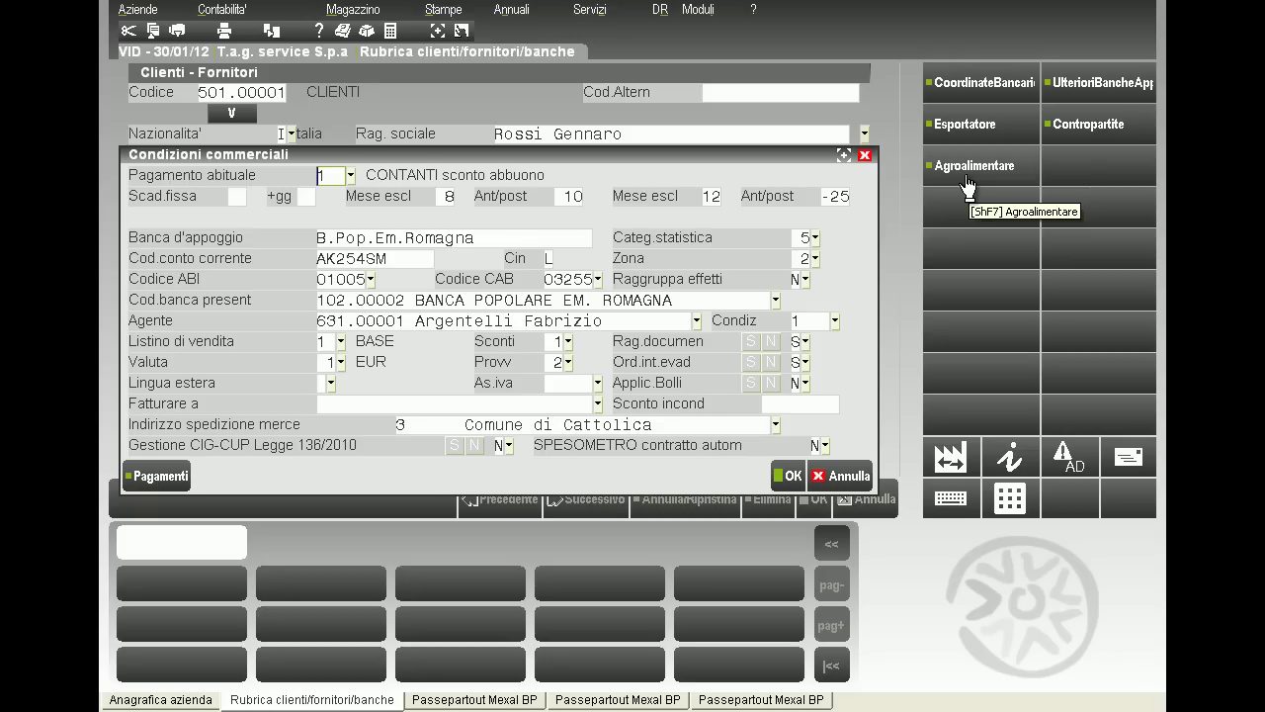
pyautogui.click(968, 180)
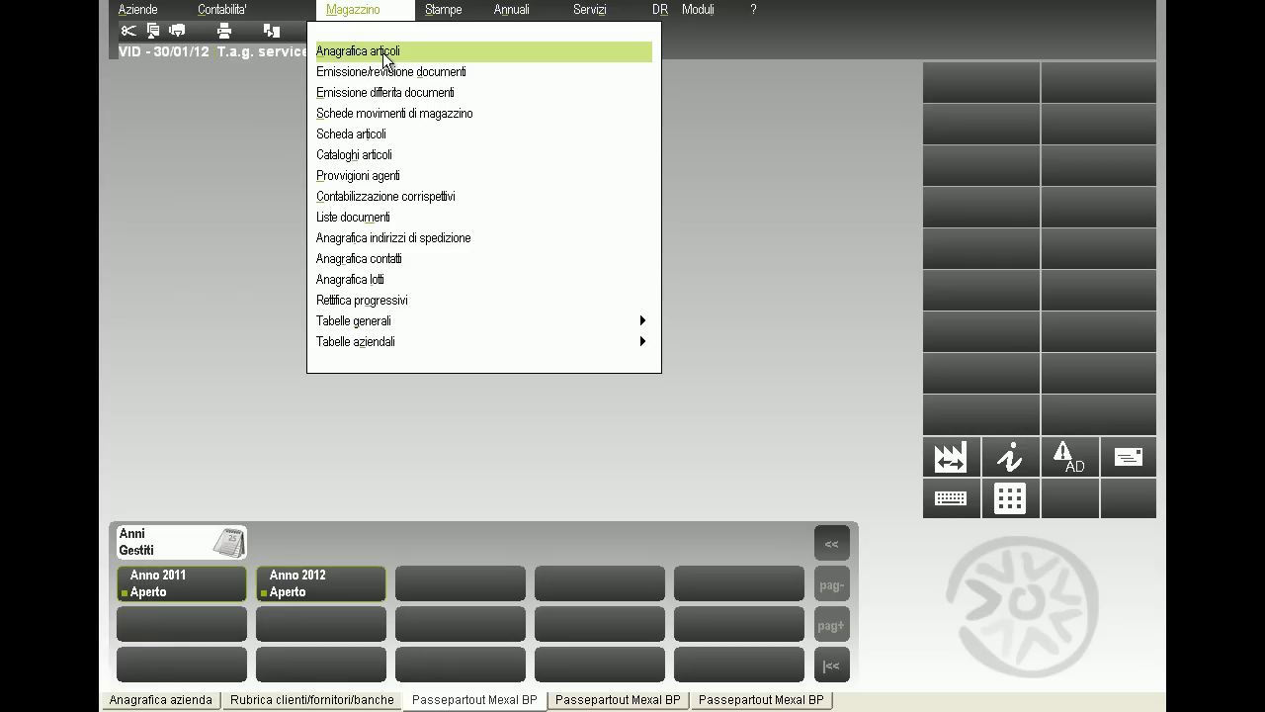
# Open article MEDET in the article master by searching codes starting with ME.
pyautogui.click(382, 54)
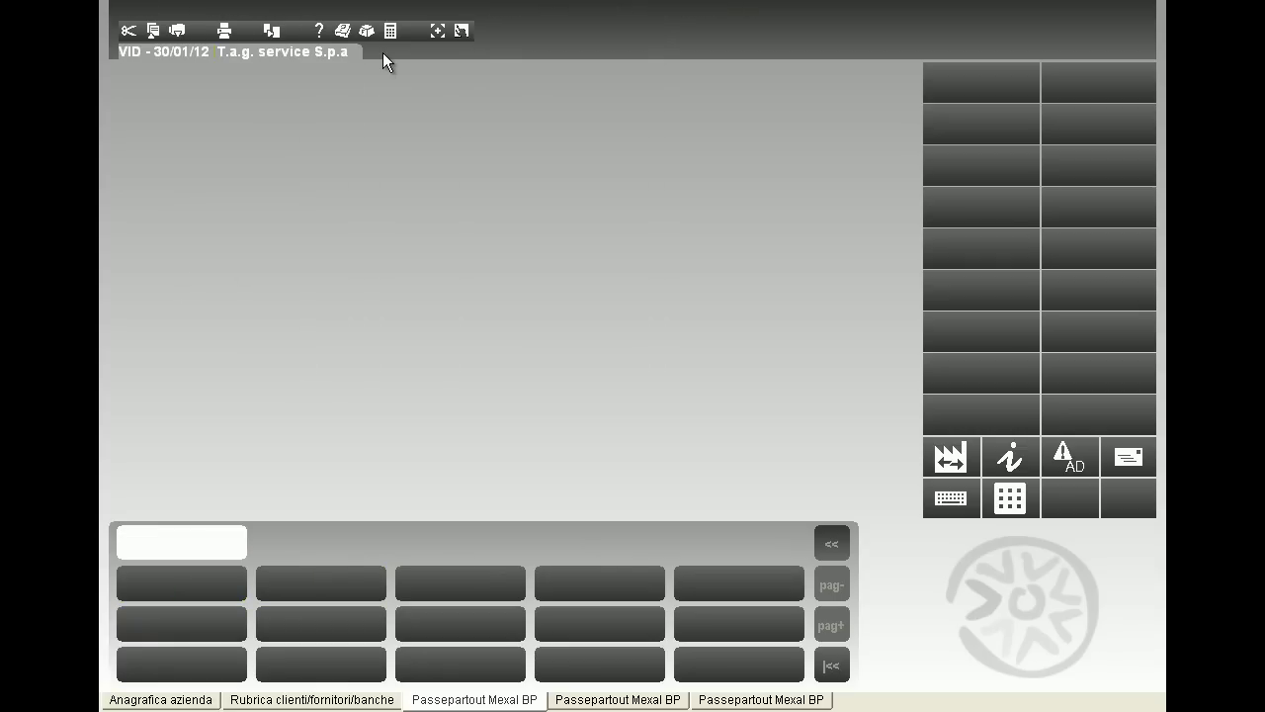
pyautogui.write('ME')
pyautogui.press('F2')
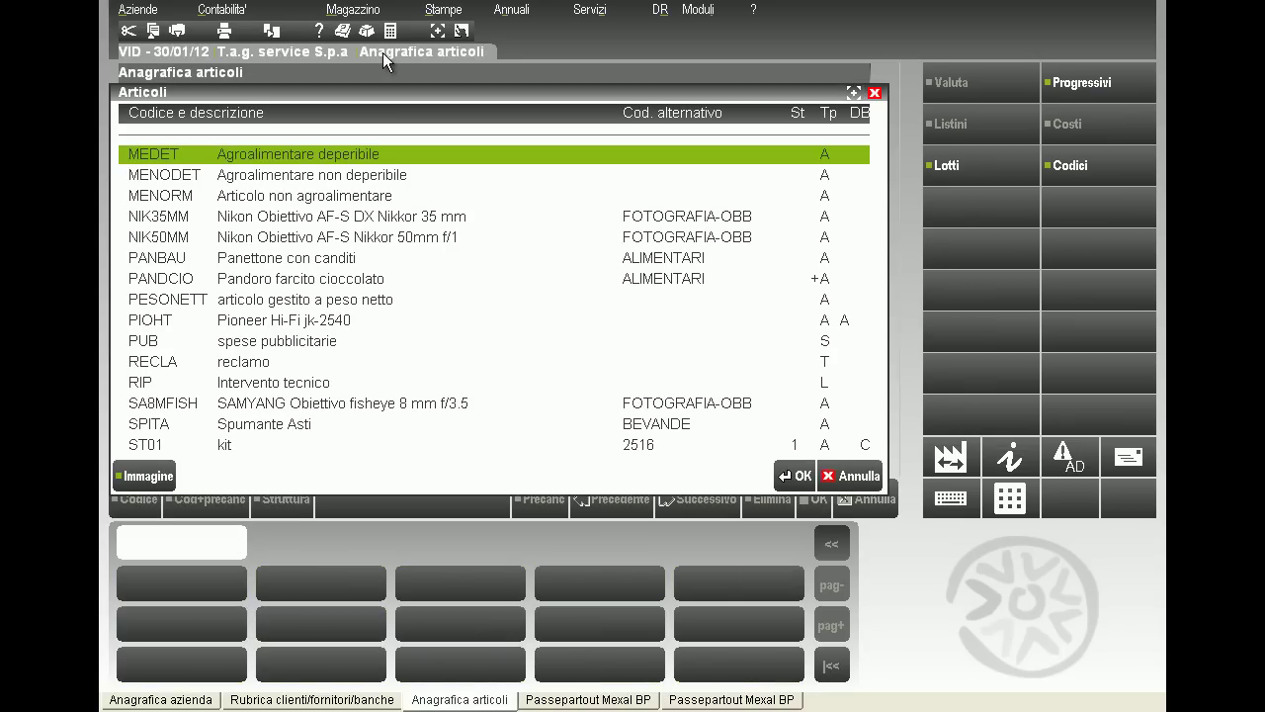
pyautogui.press('Return')
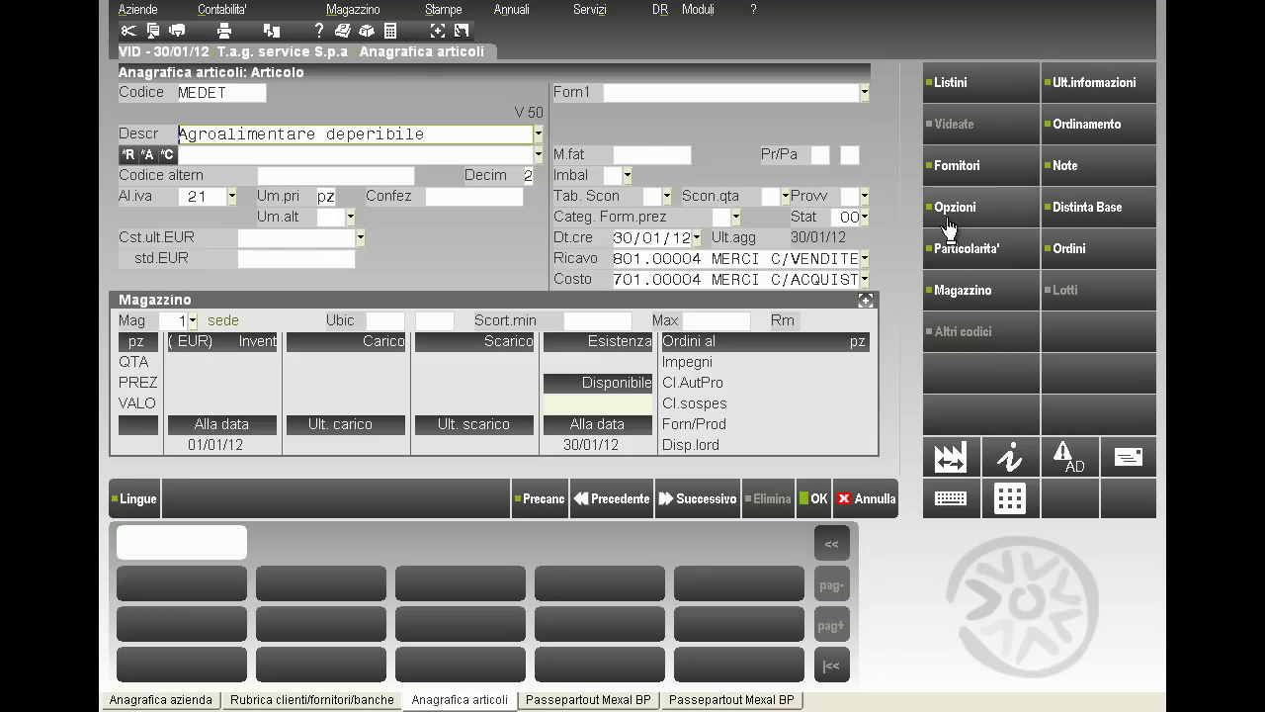
# Set MEDET's Agroalimentare option to D Alim.Deperibile.
pyautogui.click(946, 218)
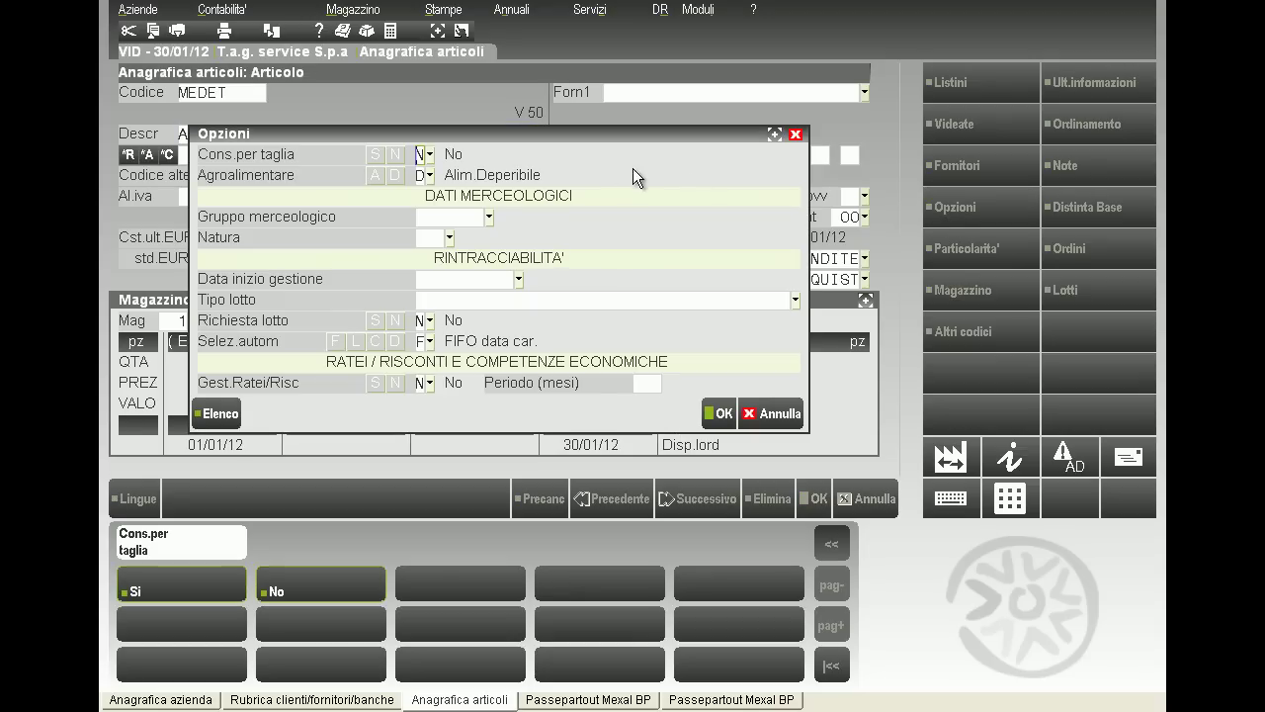
pyautogui.press('Return')
pyautogui.click(430, 175)
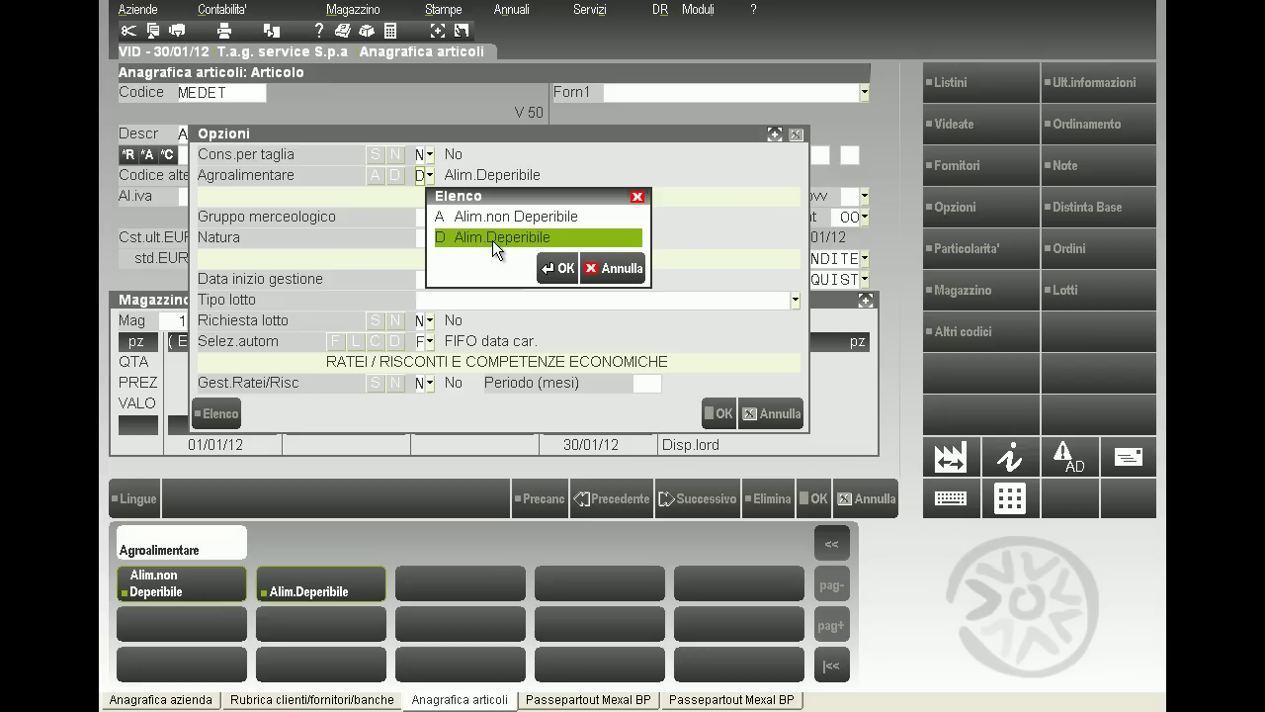
pyautogui.click(557, 268)
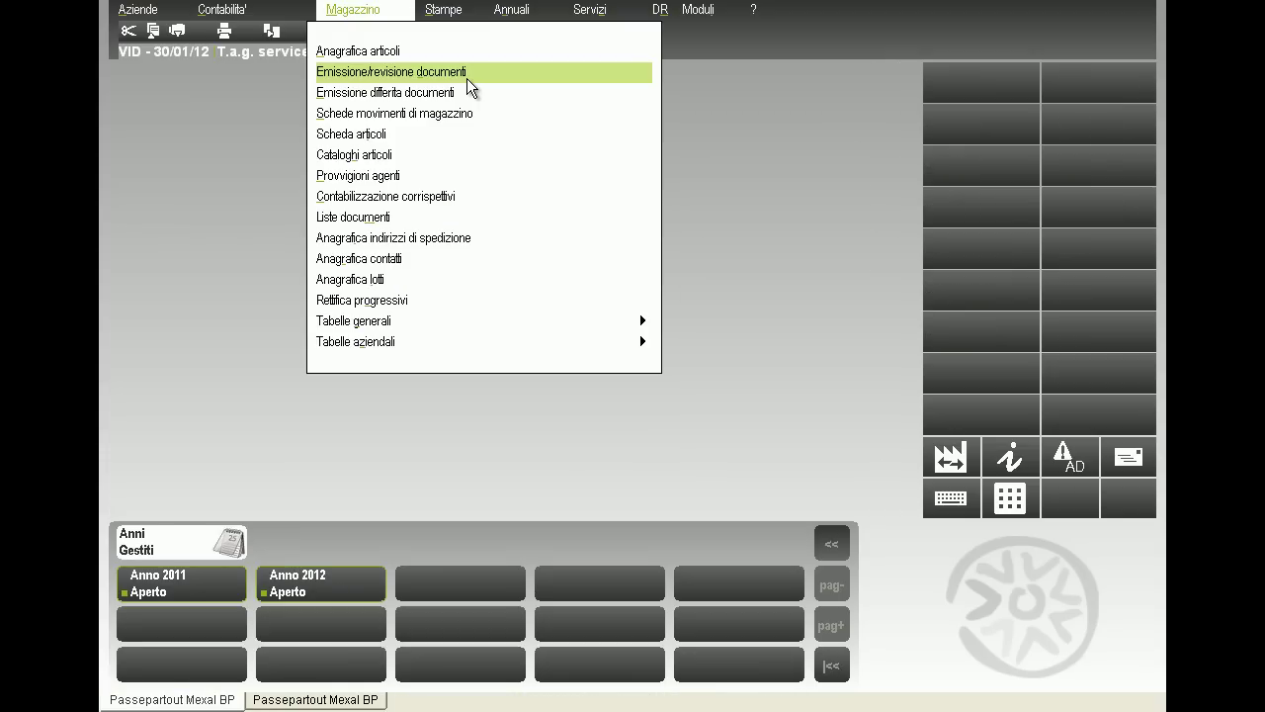
# Load the 30/01/12 customer order via an OC search, review its article rows, and exit unchanged.
pyautogui.click(467, 78)
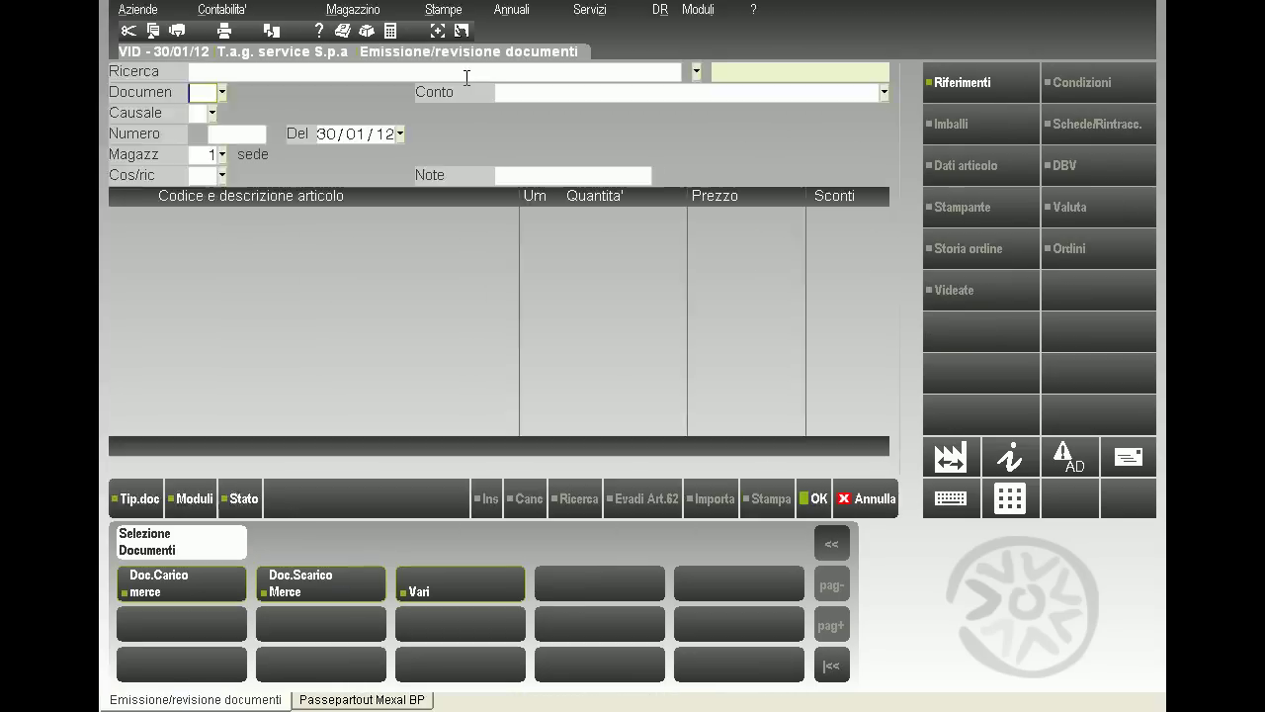
pyautogui.click(466, 78)
pyautogui.write('OC')
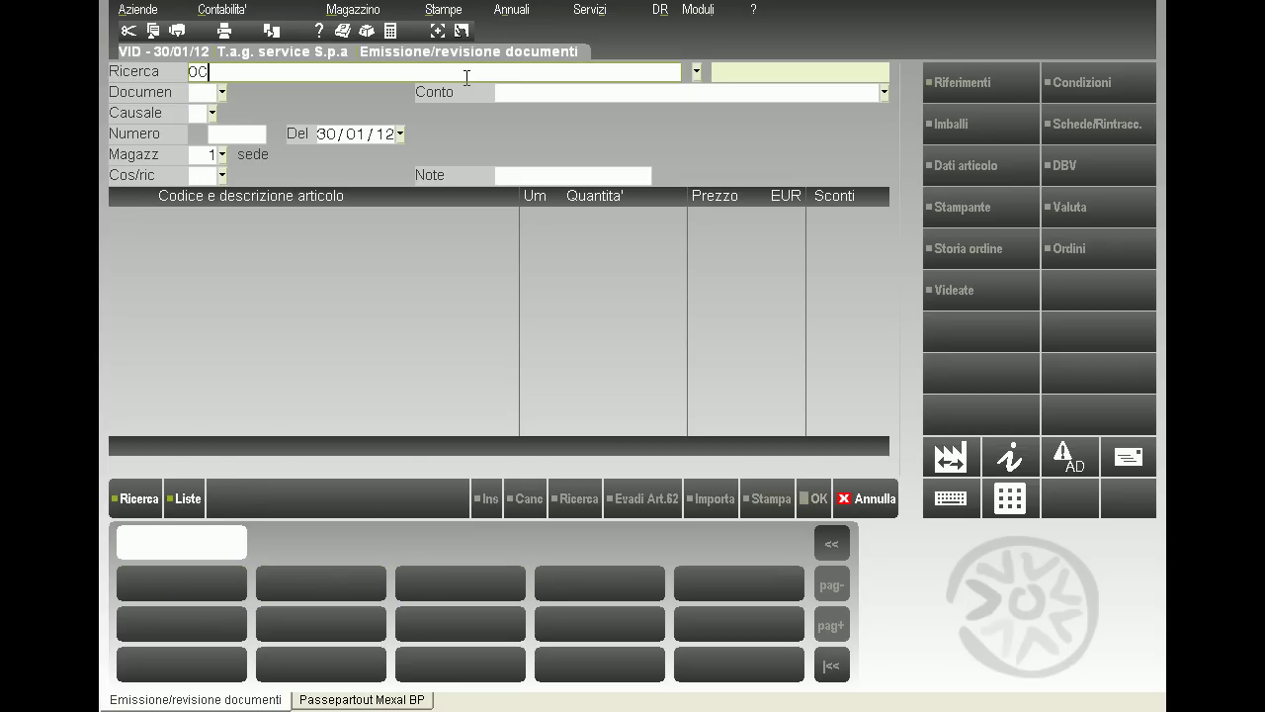
pyautogui.press('Return')
pyautogui.press('Down')
pyautogui.press('Down')
pyautogui.press('Down')
pyautogui.press('Down')
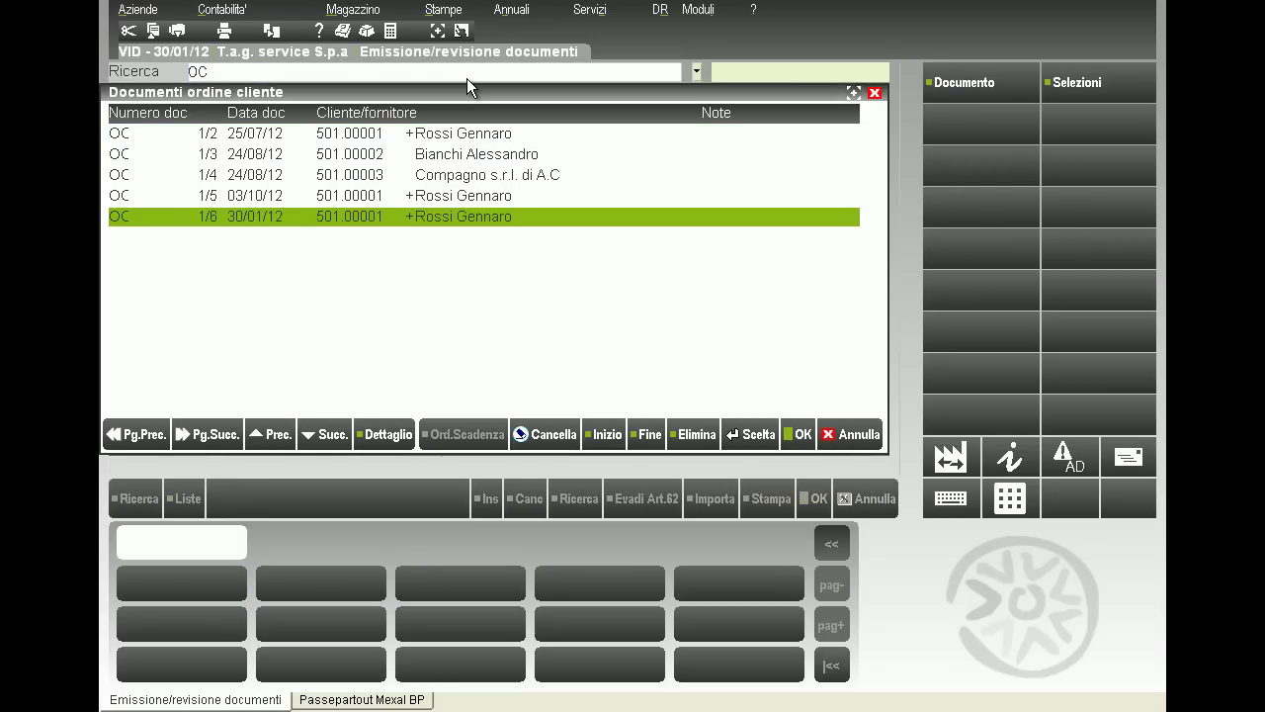
pyautogui.press('Return')
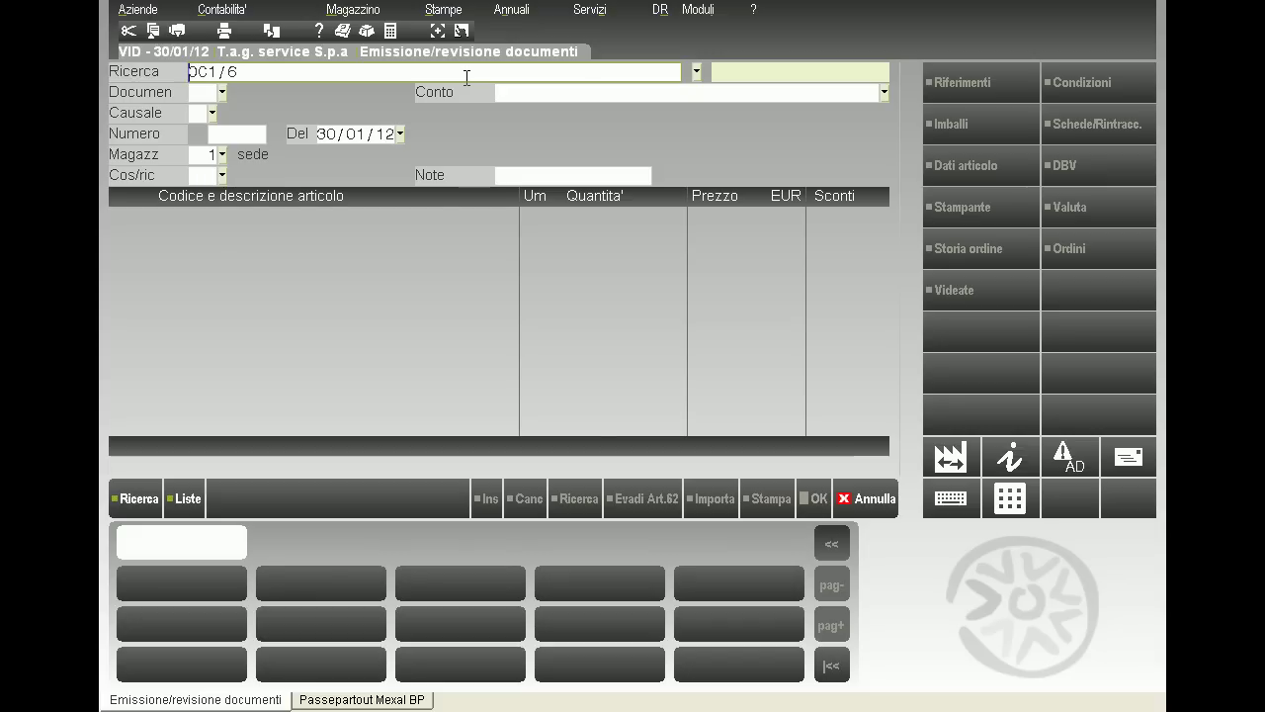
pyautogui.press('Return')
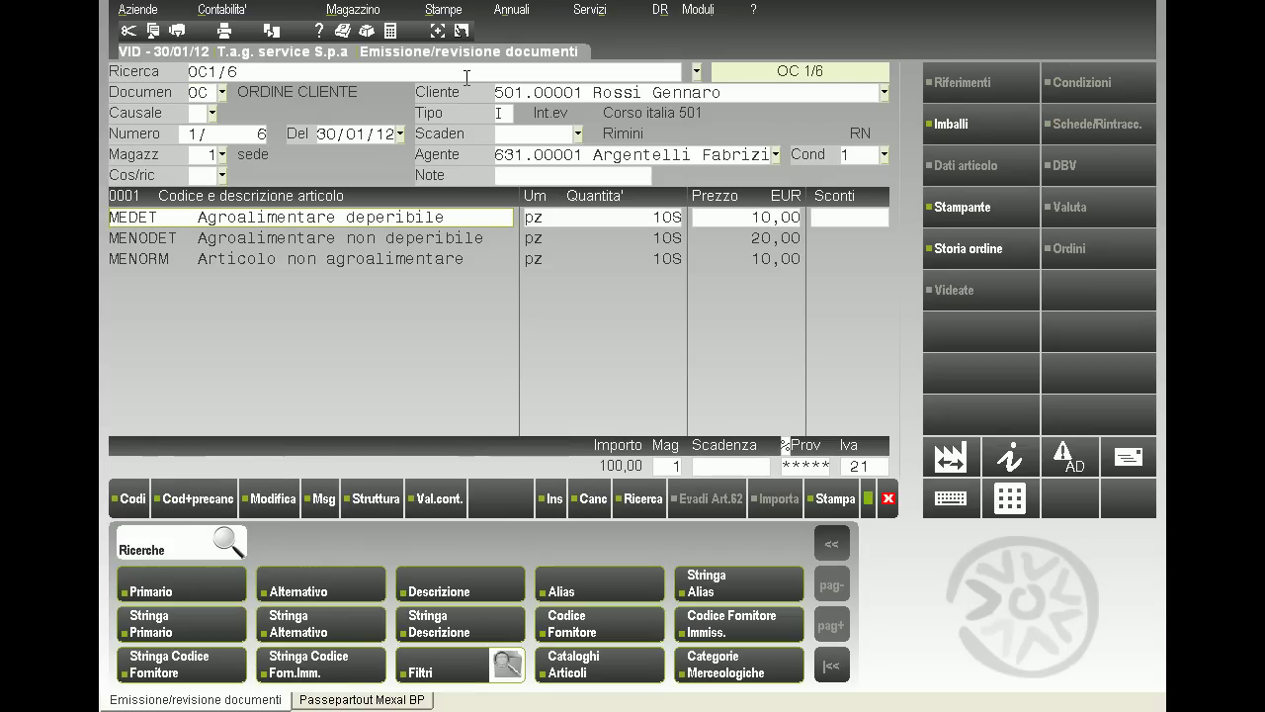
pyautogui.press('Down')
pyautogui.press('Down')
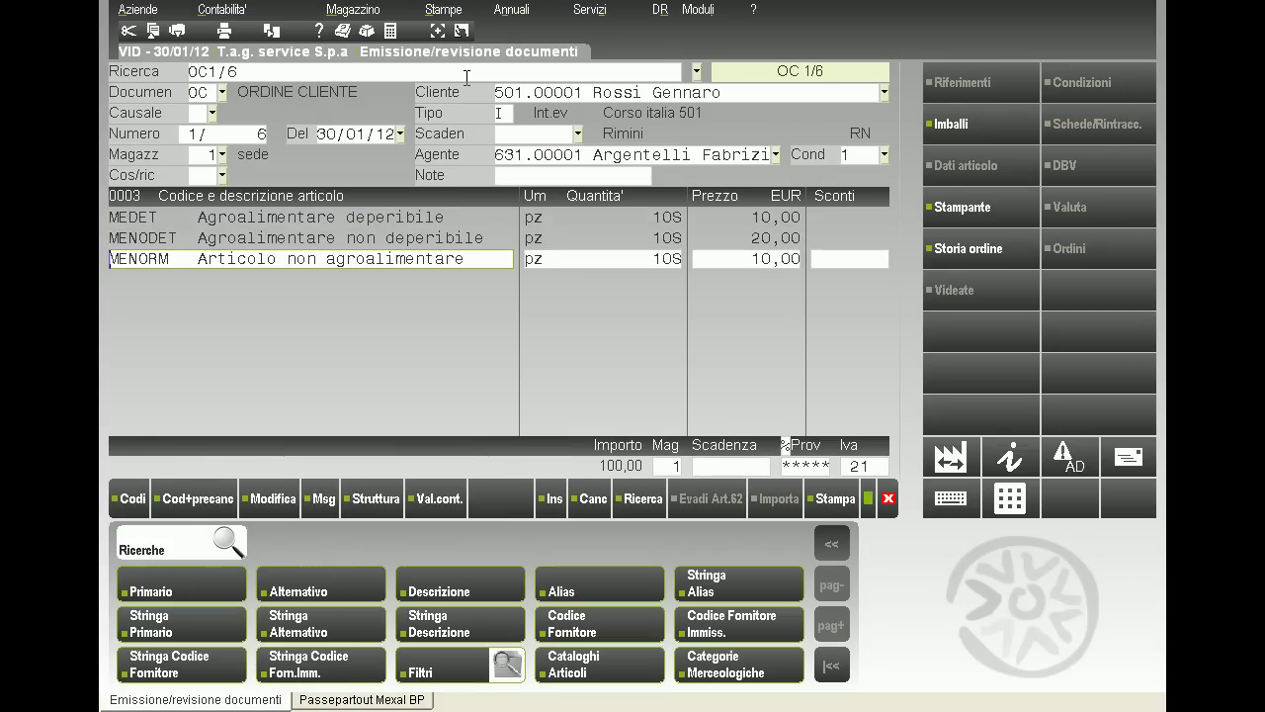
pyautogui.press('Escape')
# Start a new BC accompanying delivery note for customer 501.
pyautogui.press('Return')
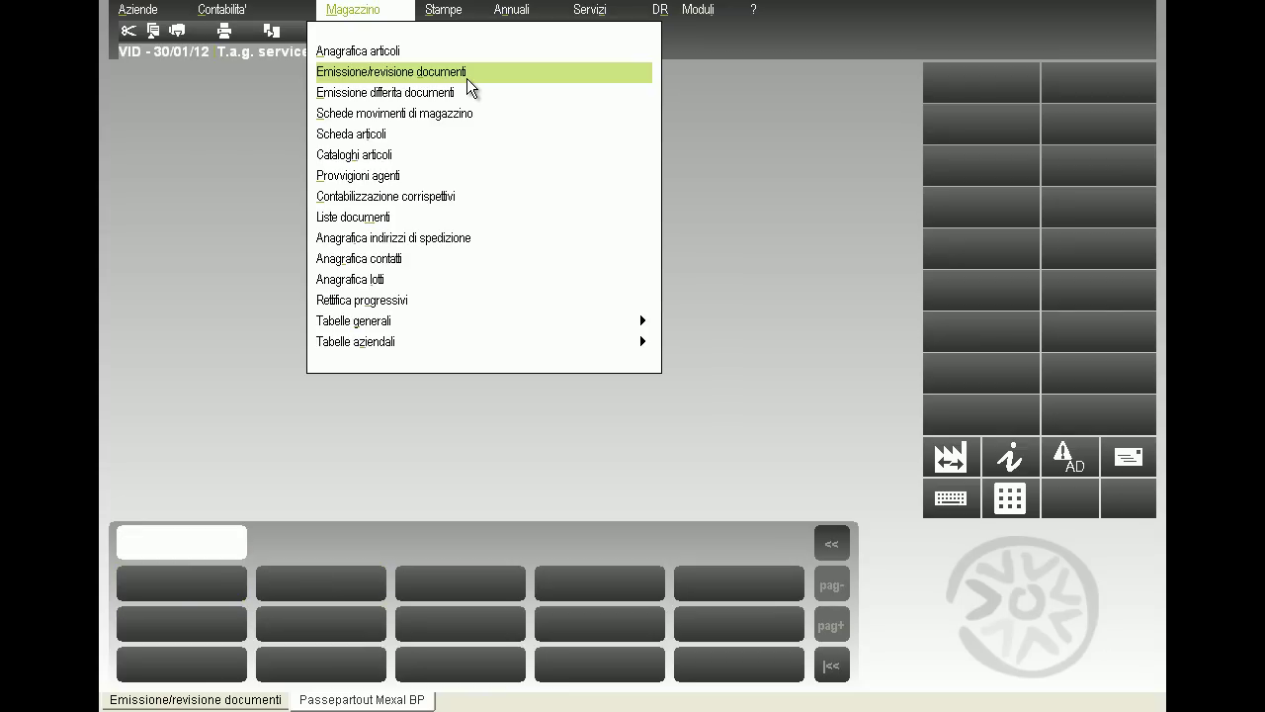
pyautogui.write('BC')
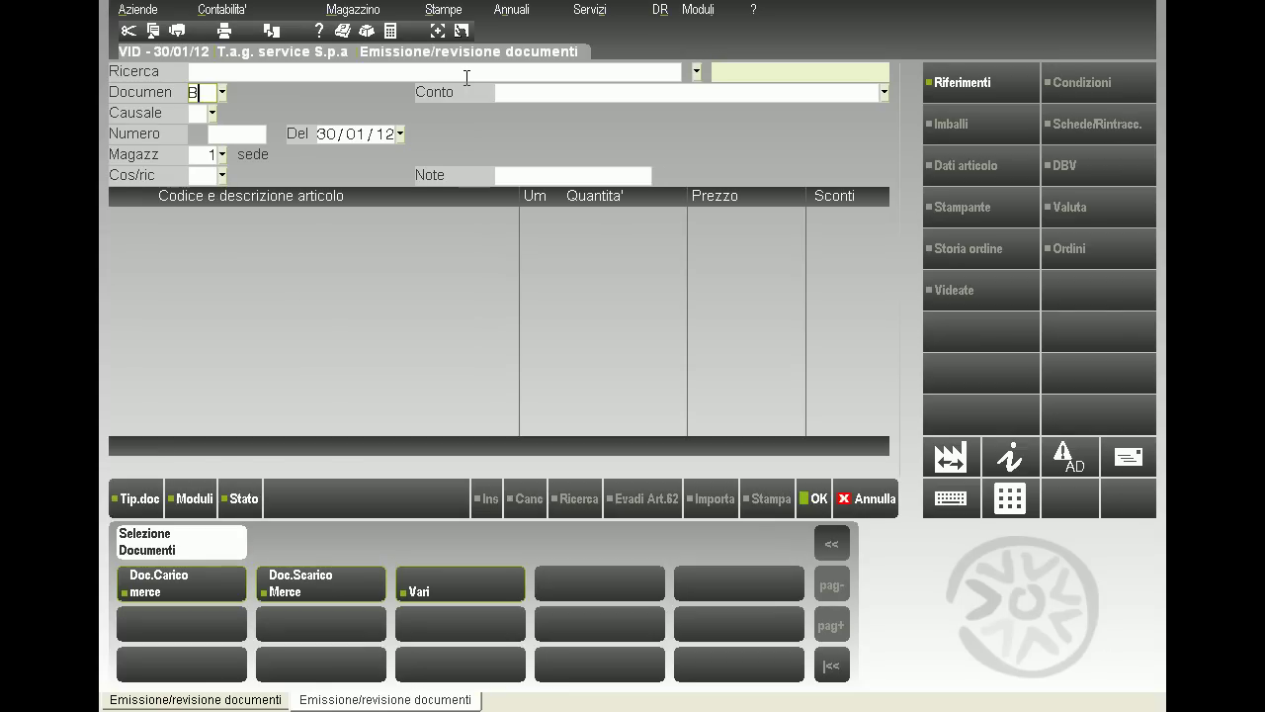
pyautogui.press('Return')
pyautogui.press('Return')
pyautogui.press('Return')
pyautogui.press('Return')
pyautogui.press('Return')
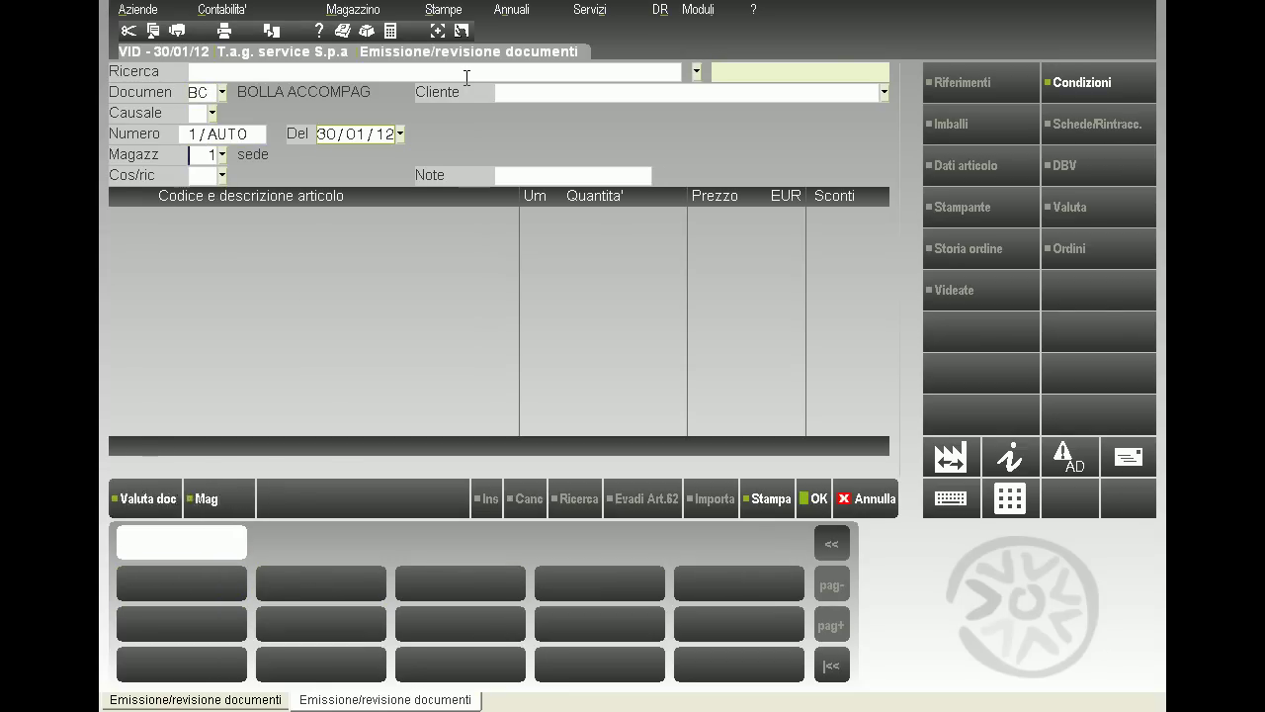
pyautogui.press('Return')
pyautogui.write('501.00001 Rossi Gennaro')
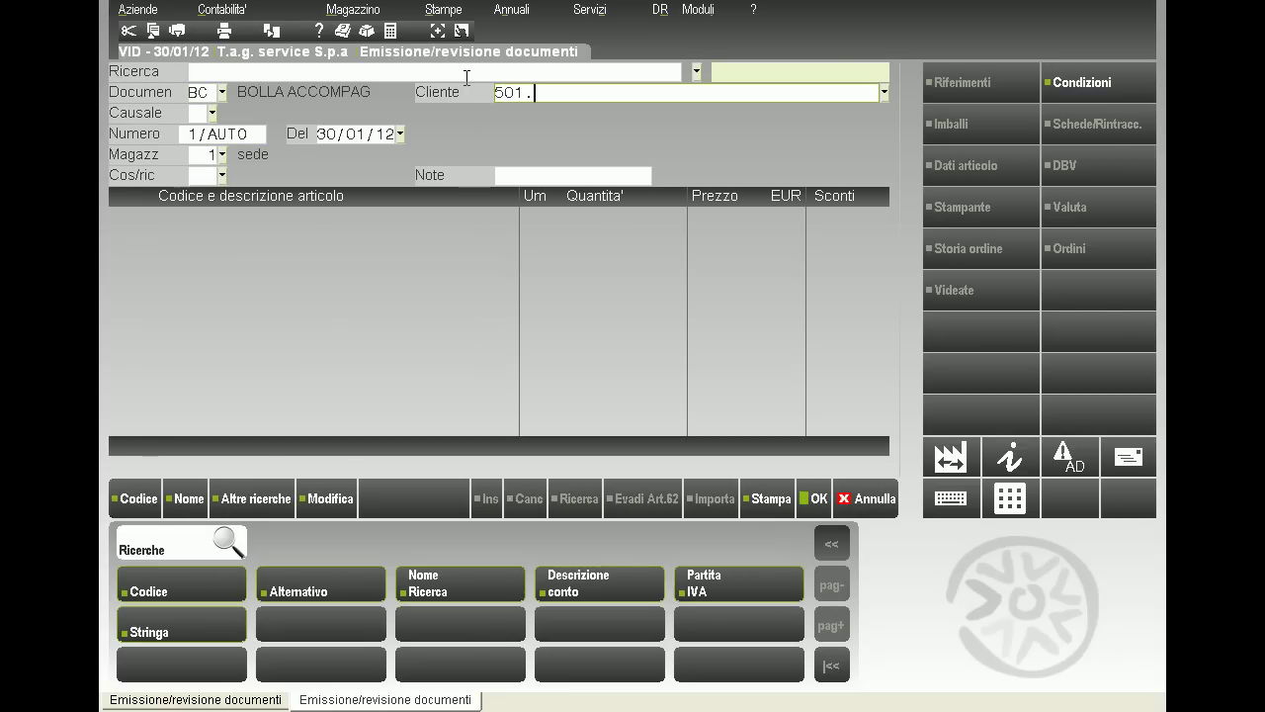
pyautogui.press('Return')
pyautogui.press('Return')
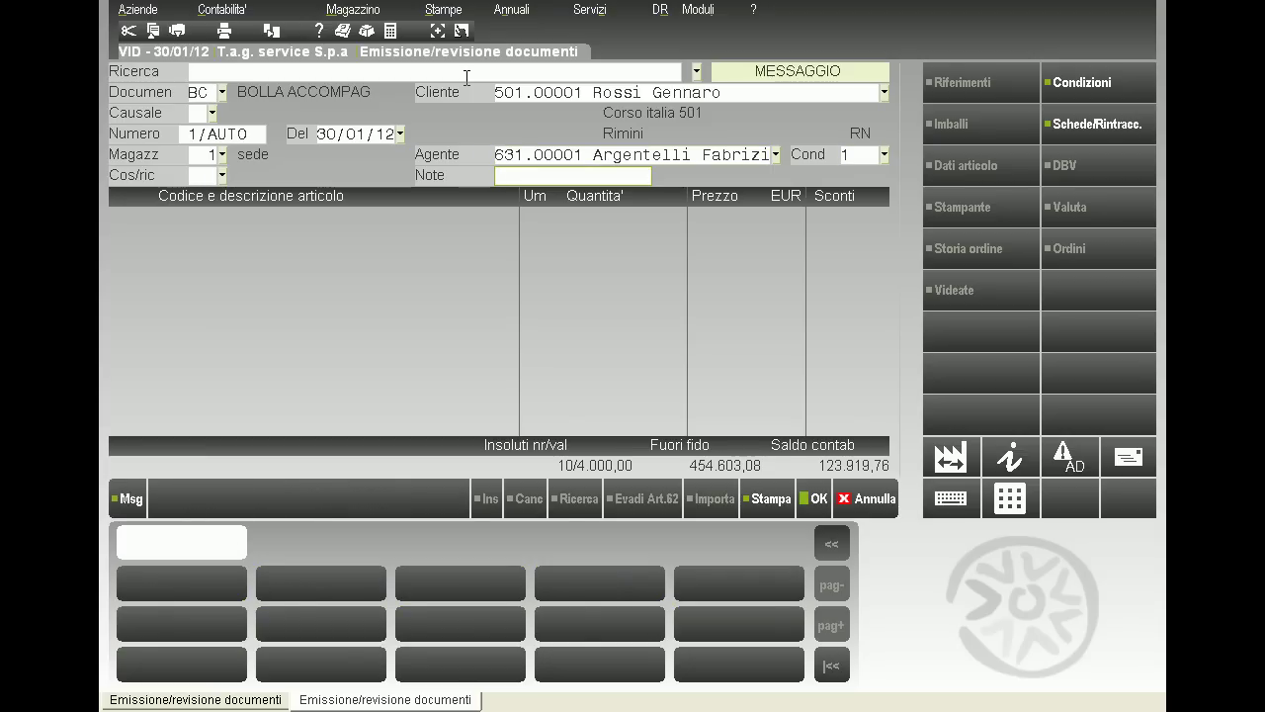
# Add MEDET as row 0001 and adopt its required payment via Imposta pagamento.
pyautogui.press('Return')
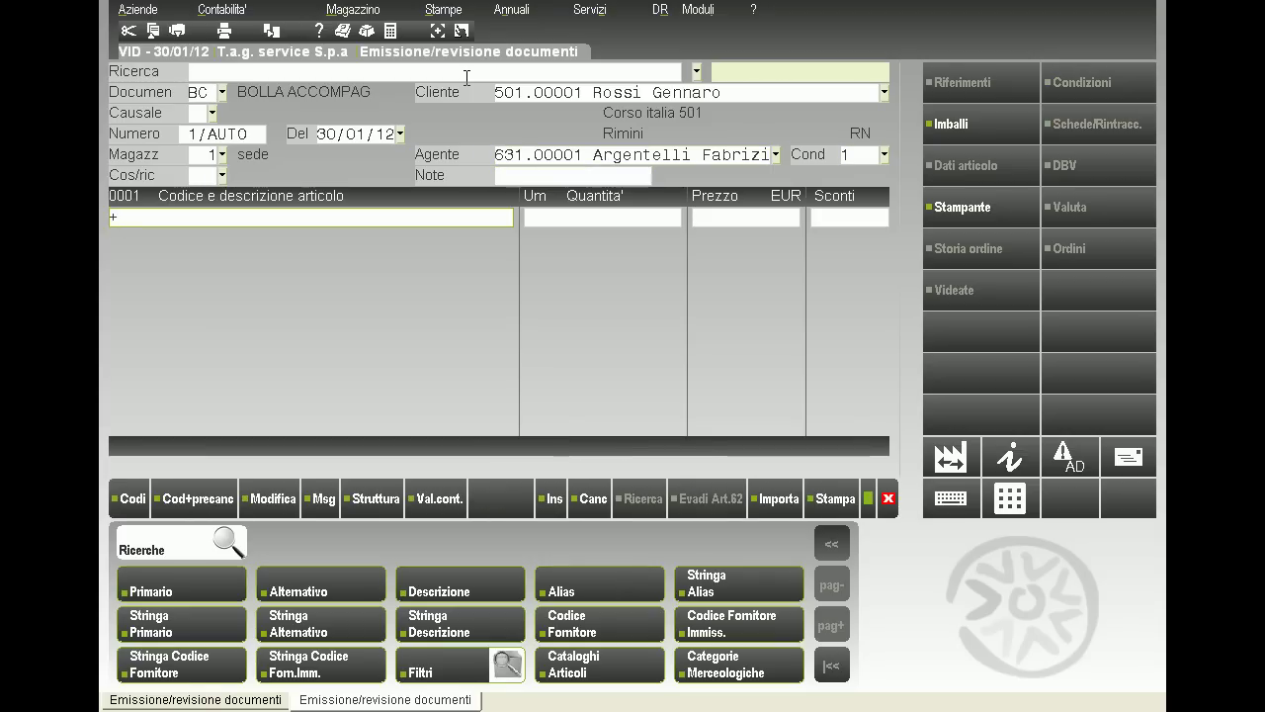
pyautogui.write('ME')
pyautogui.press('Return')
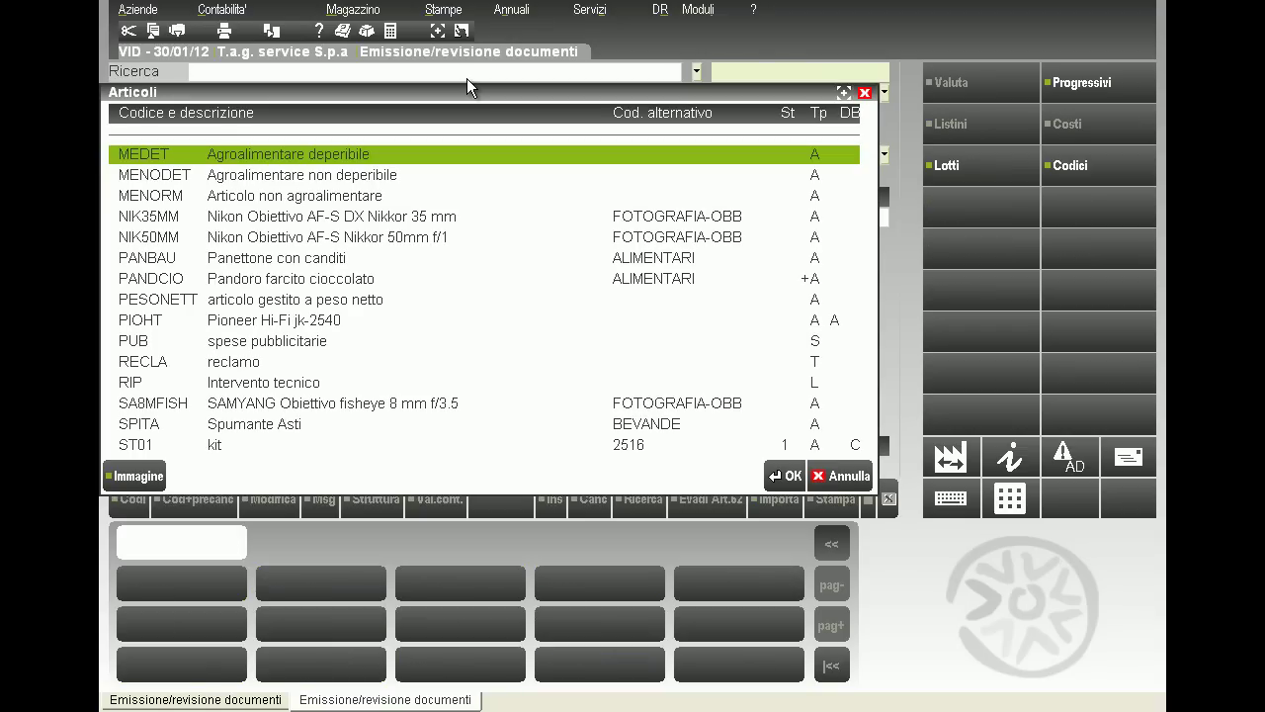
pyautogui.press('Return')
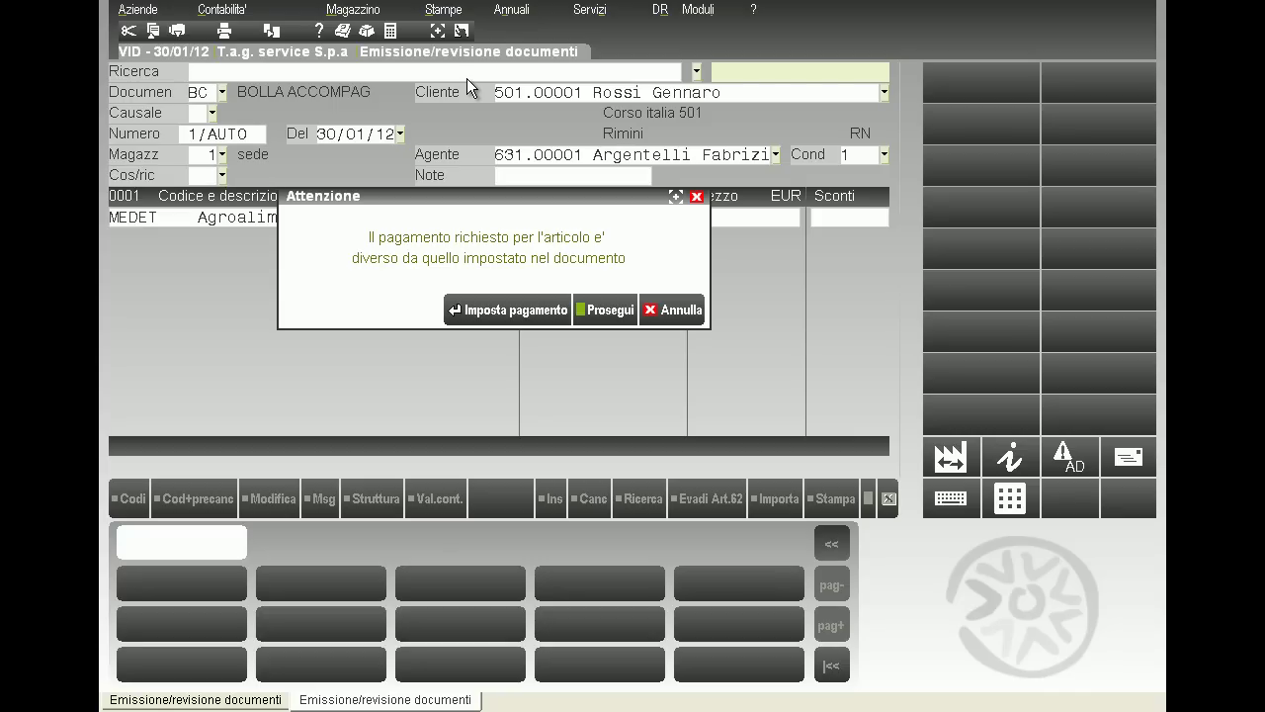
pyautogui.click(503, 313)
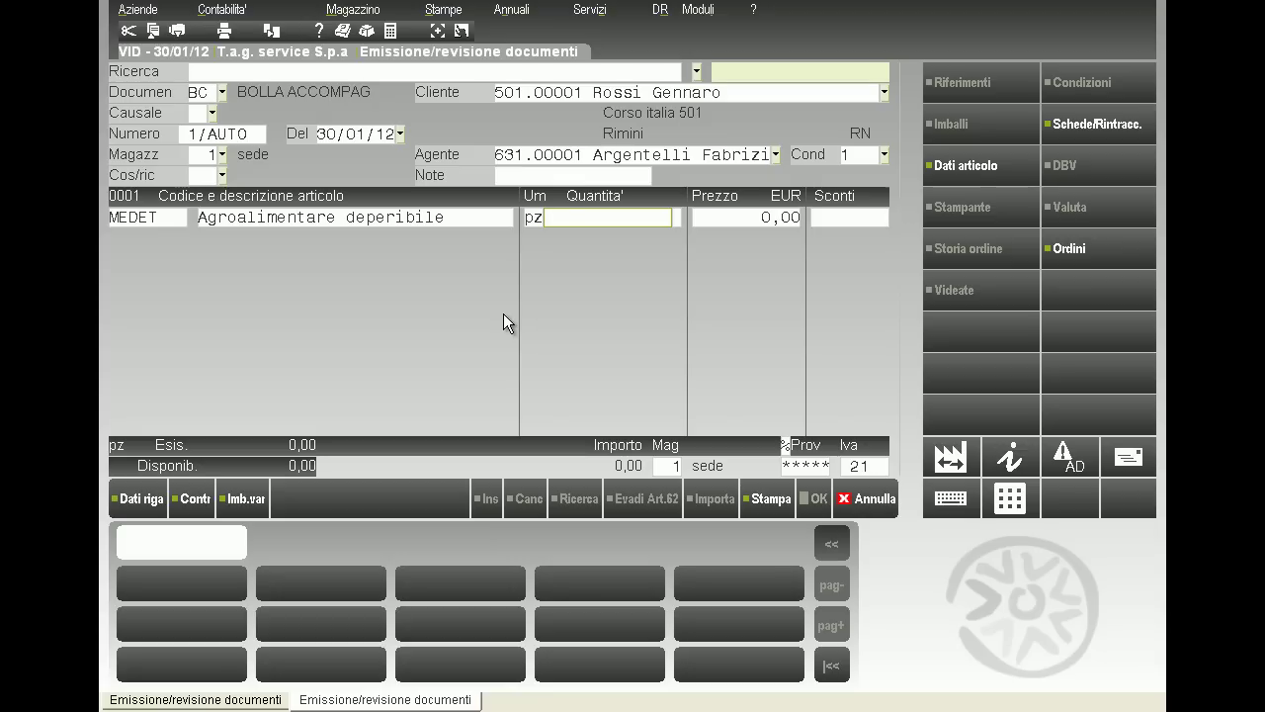
# Give MEDET quantity 10 at price 10,00.
pyautogui.write('10')
pyautogui.press('Return')
pyautogui.write('10')
pyautogui.press('Return')
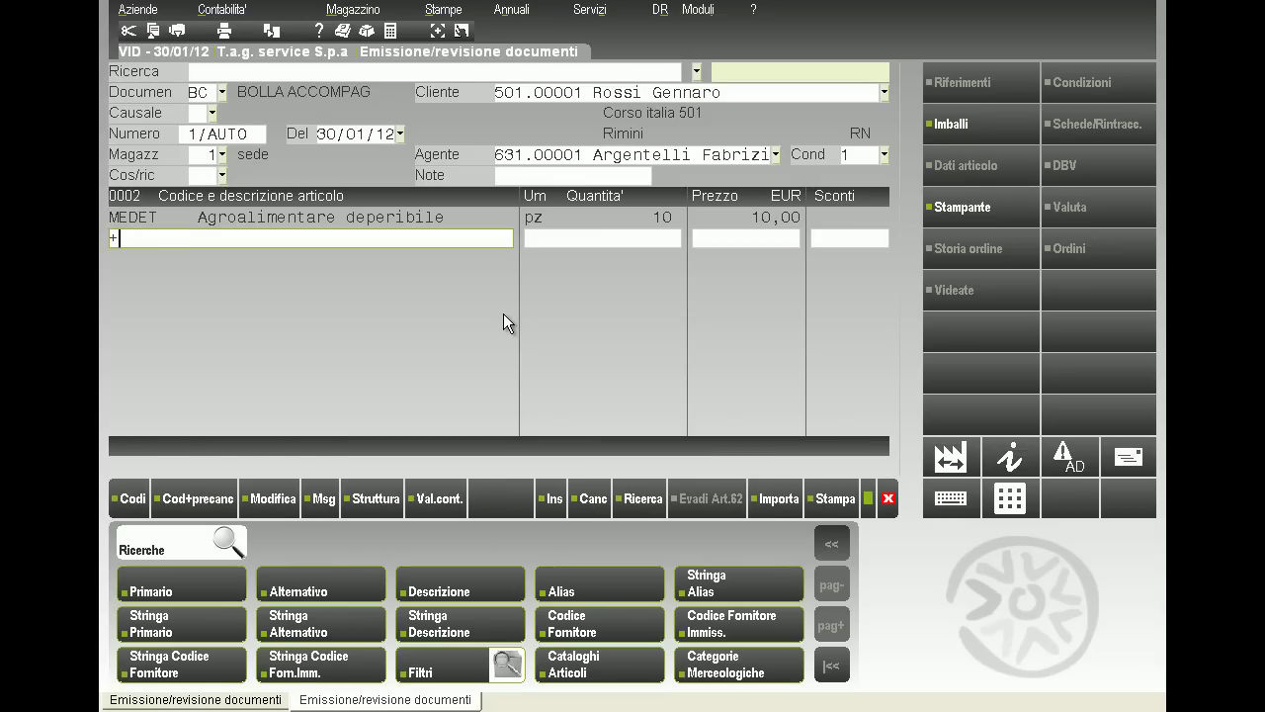
# Try MENODET on the second line and cancel it at the category mismatch warning.
pyautogui.write('+ME')
pyautogui.press('Return')
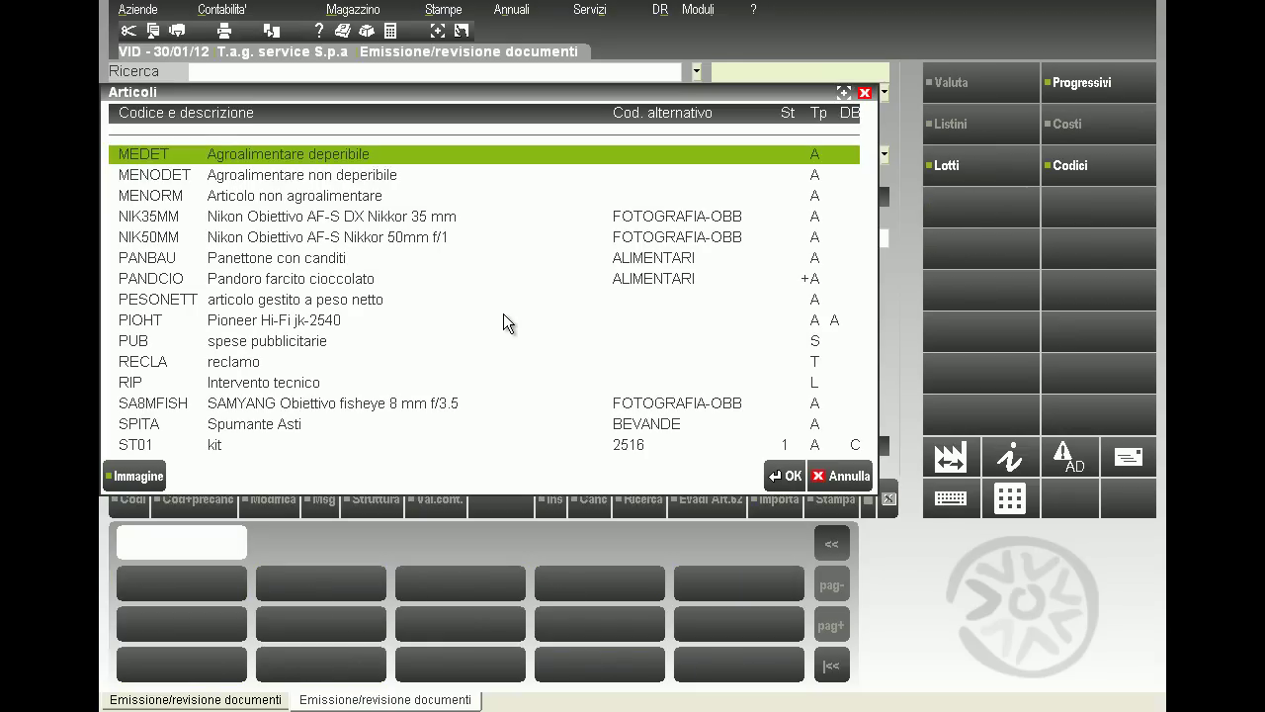
pyautogui.press('Down')
pyautogui.press('Return')
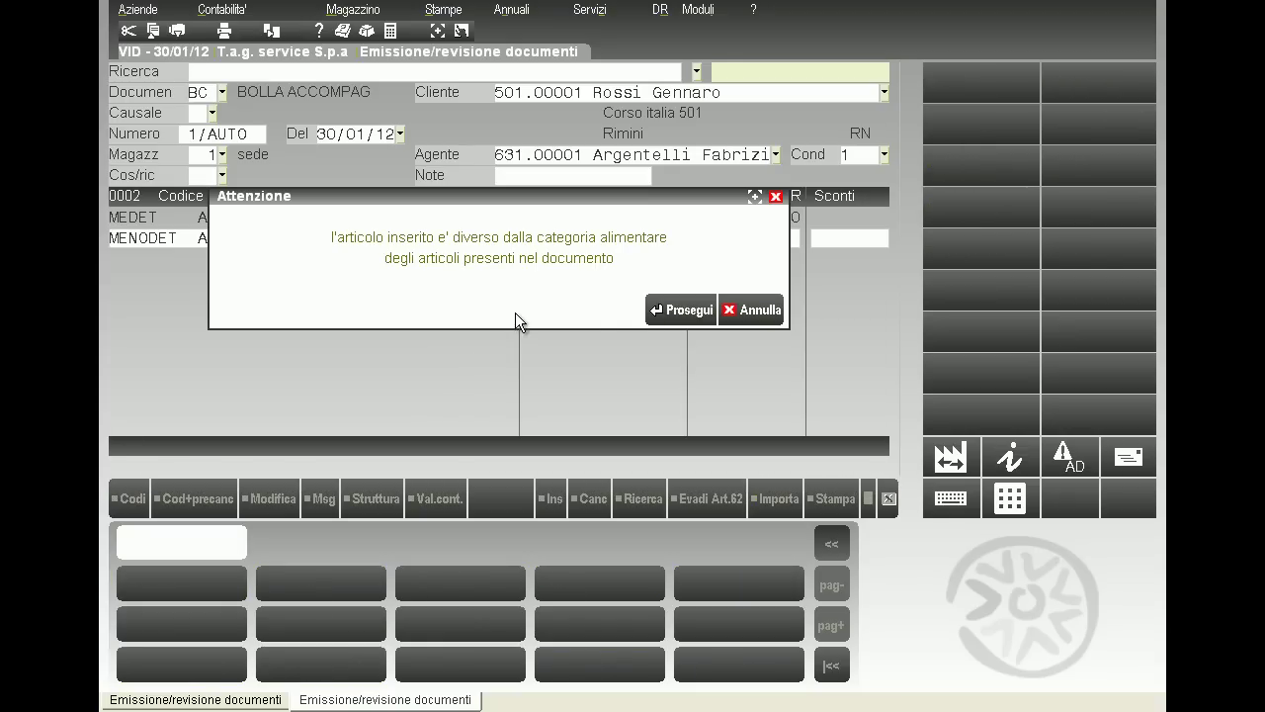
pyautogui.click(749, 316)
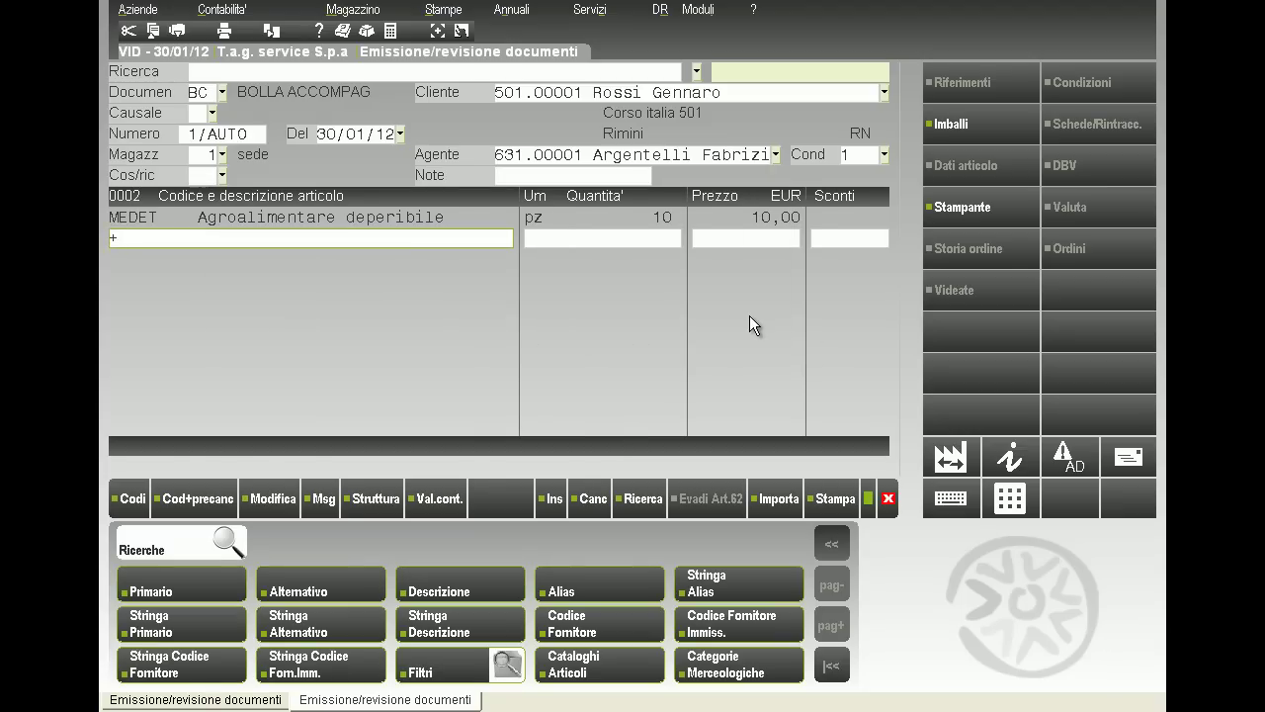
# Add MENORM on the second line with quantity 10.
pyautogui.write('ME')
pyautogui.press('Return')
pyautogui.press('Down')
pyautogui.press('Down')
pyautogui.press('Return')
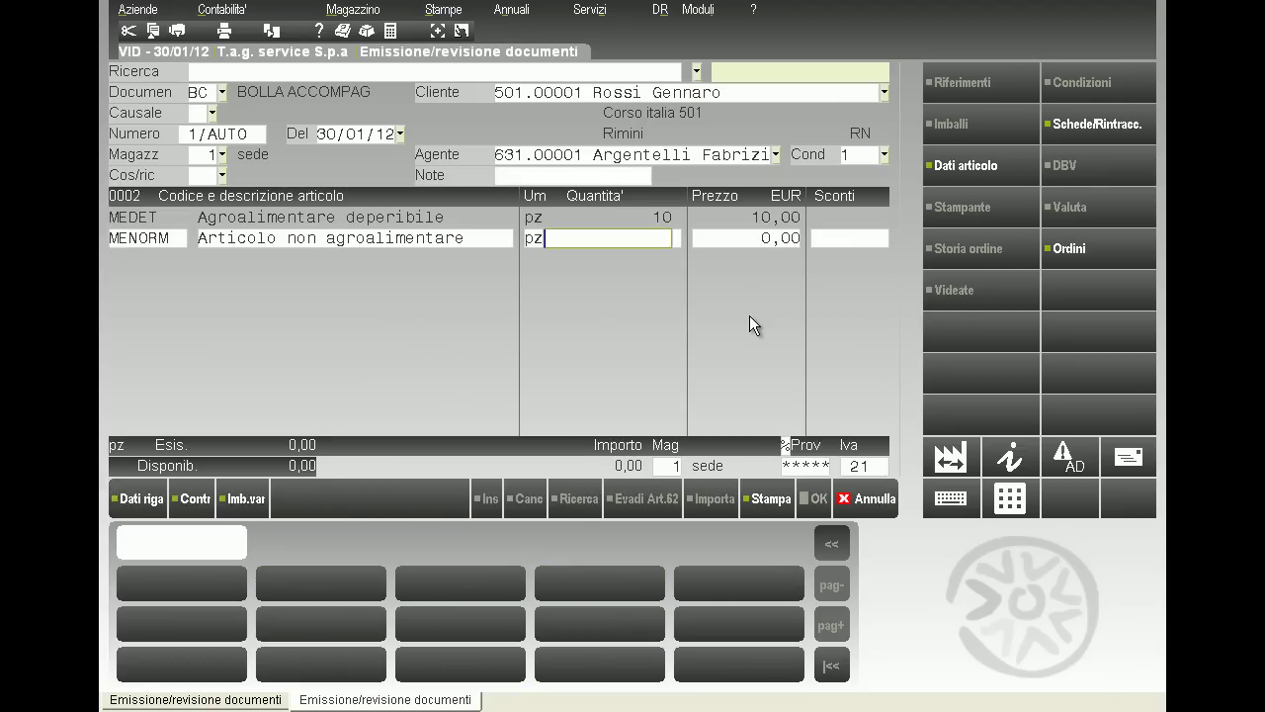
pyautogui.write('10')
pyautogui.press('Return')
pyautogui.press('Return')
pyautogui.press('Return')
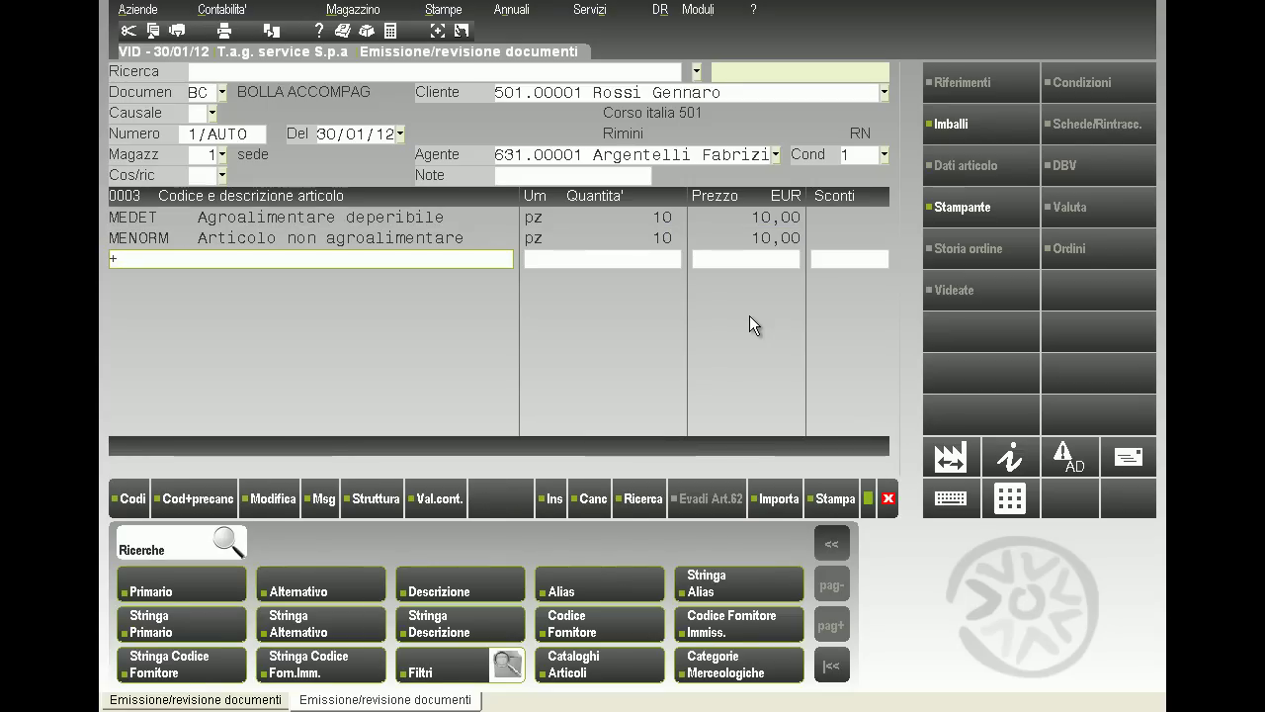
# Add MENODET with quantity 10, proceeding past the category warning and applying its payment.
pyautogui.write('ME')
pyautogui.press('Return')
pyautogui.press('Down')
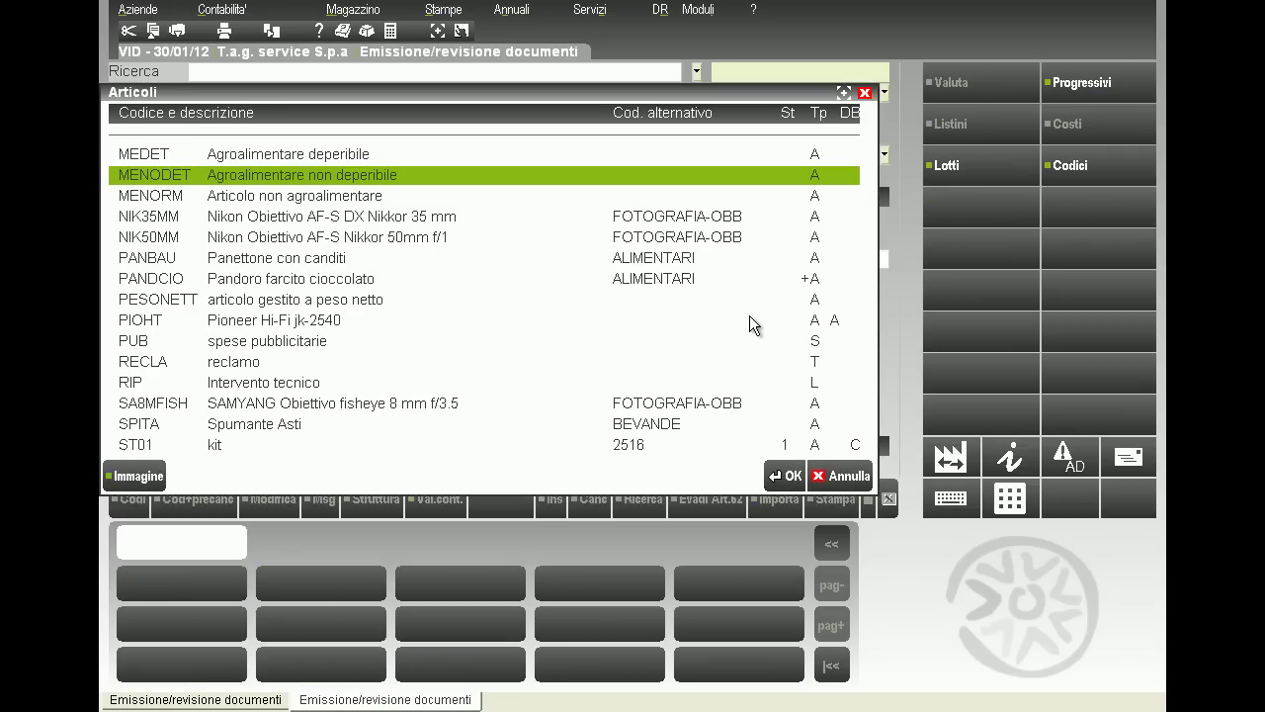
pyautogui.press('Return')
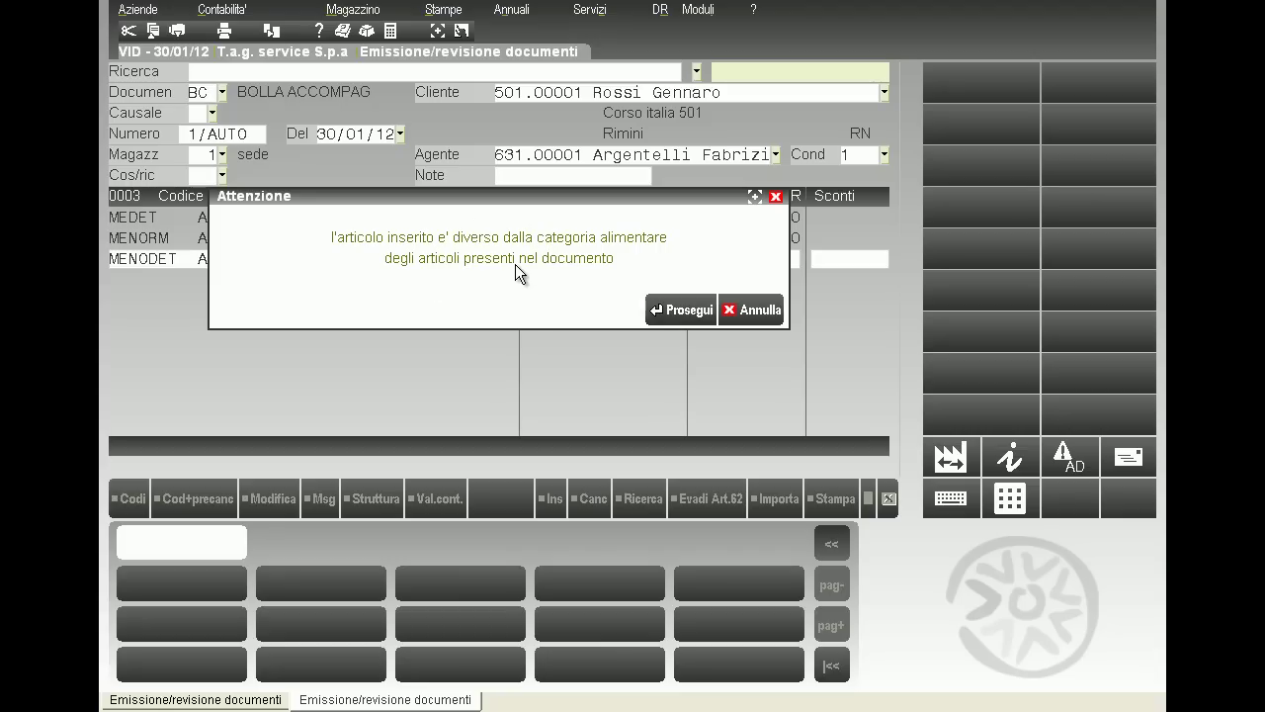
pyautogui.click(670, 312)
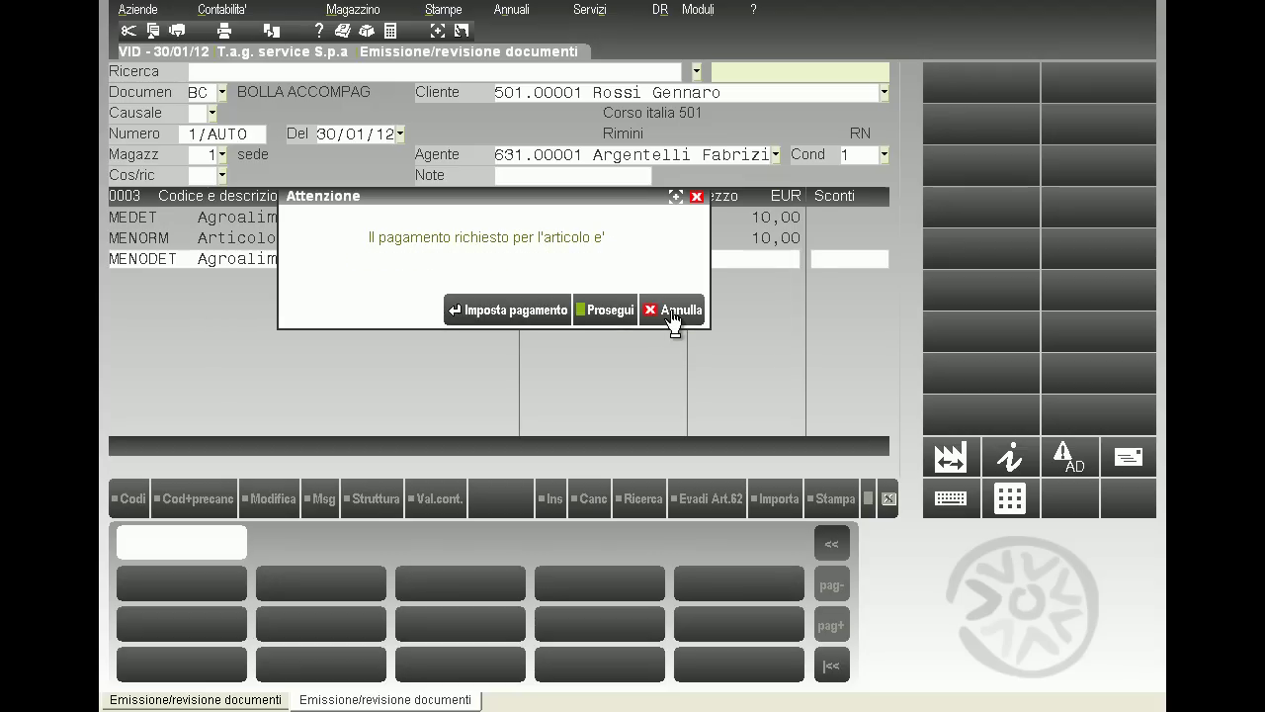
pyautogui.click(536, 314)
pyautogui.write('10')
pyautogui.press('Return')
# Add the CAM mixed kit with quantity 100, proceeding past the category warning.
pyautogui.press('Return')
pyautogui.press('Return')
pyautogui.write('+CAM')
pyautogui.press('Return')
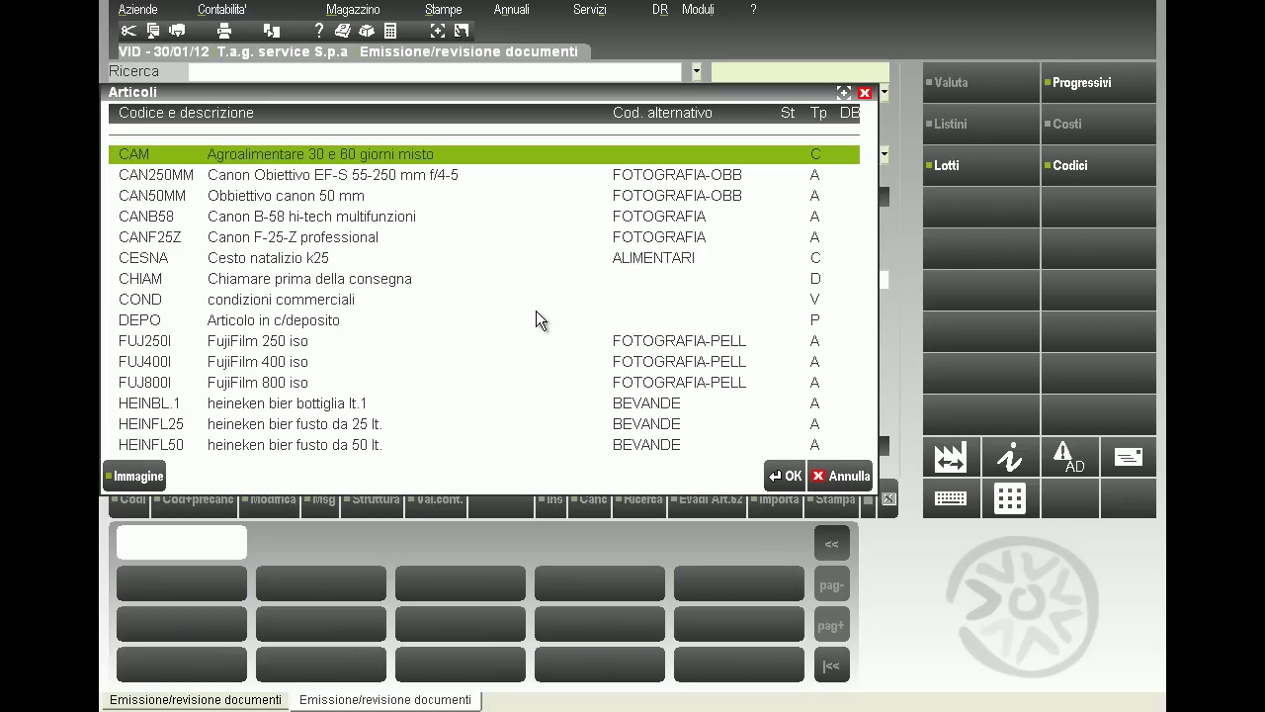
pyautogui.press('Return')
pyautogui.write('100')
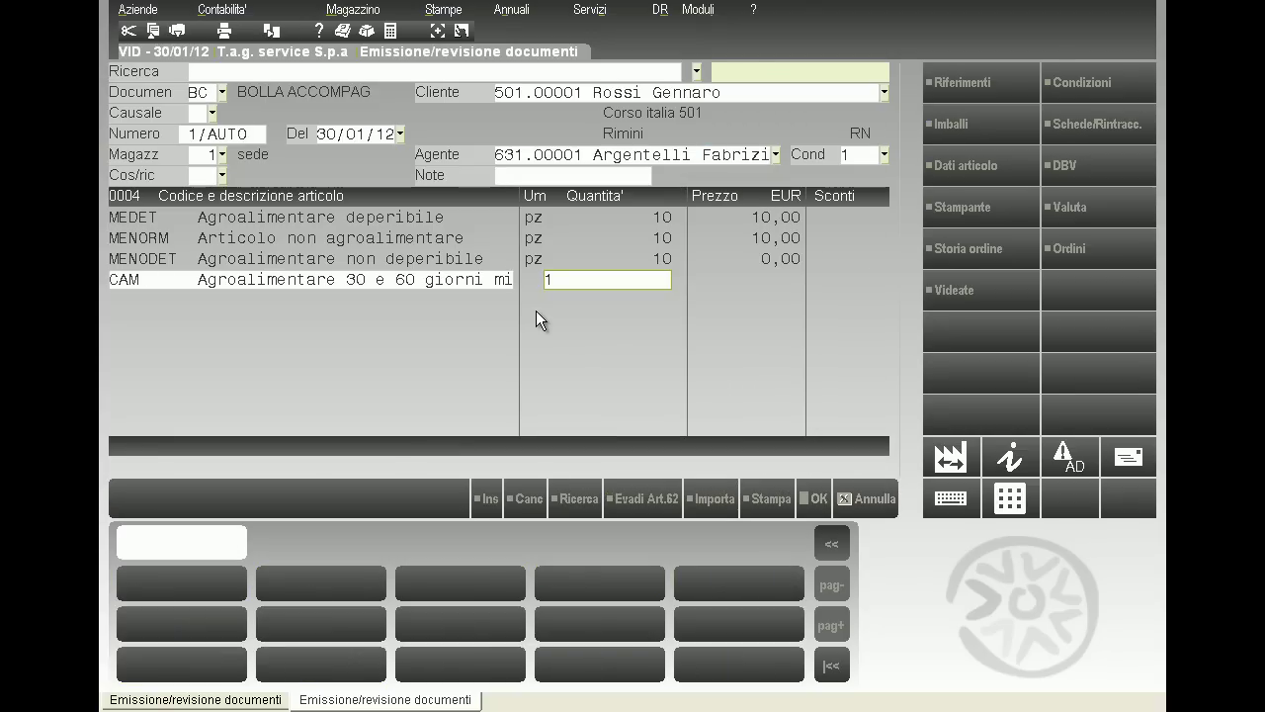
pyautogui.press('Return')
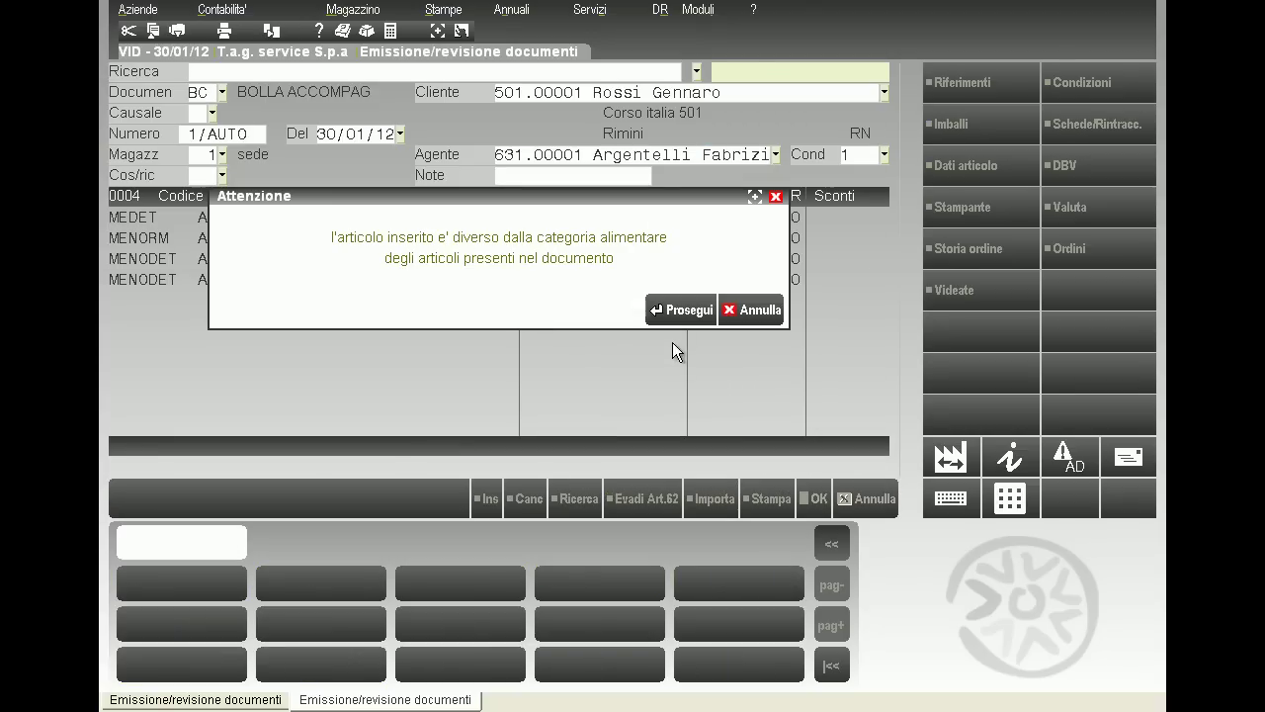
pyautogui.click(683, 315)
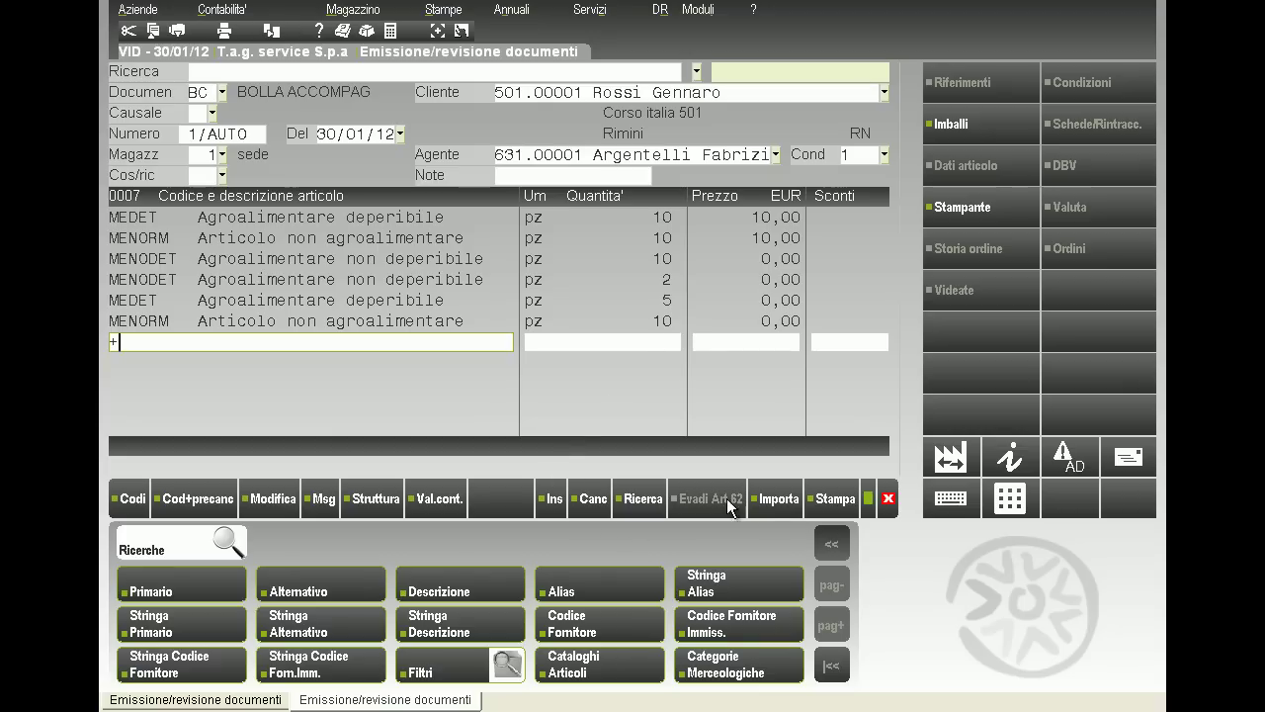
pyautogui.click(776, 499)
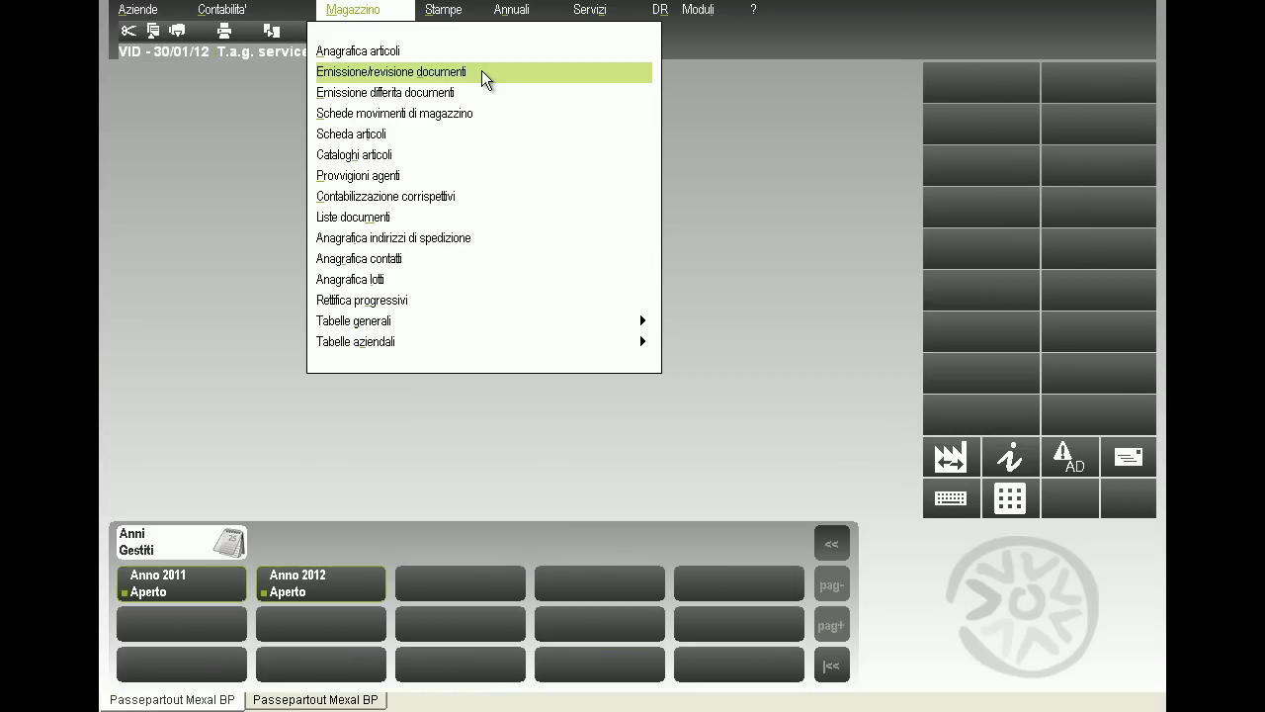
# Find customer order OC 1/6 through an OC search and load it for revision.
pyautogui.click(481, 73)
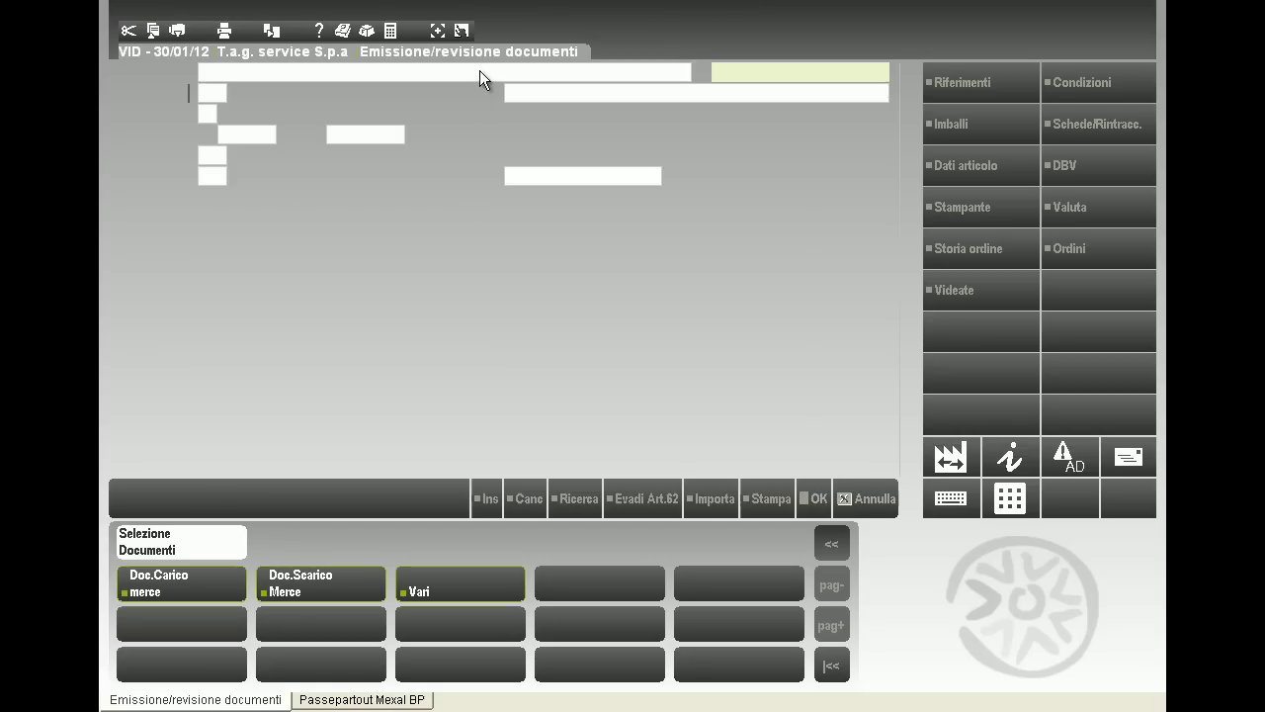
pyautogui.click(479, 71)
pyautogui.write('OC')
pyautogui.press('Return')
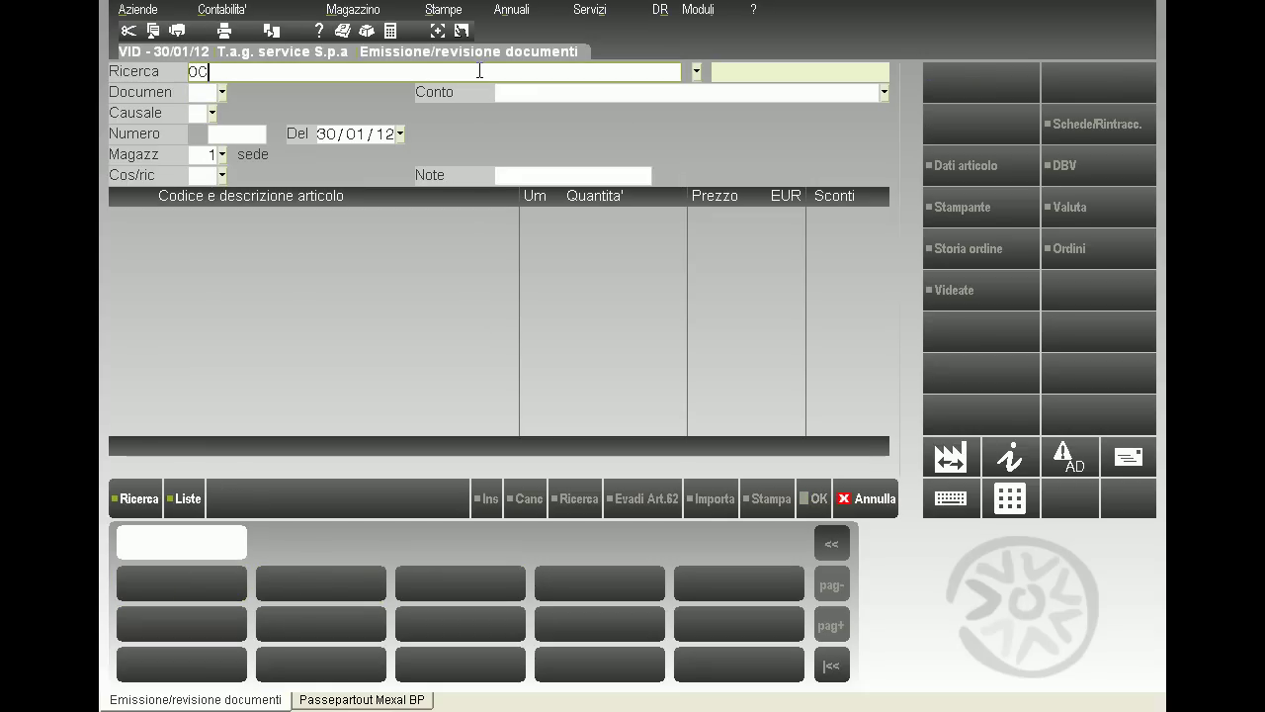
pyautogui.press('End')
pyautogui.press('Return')
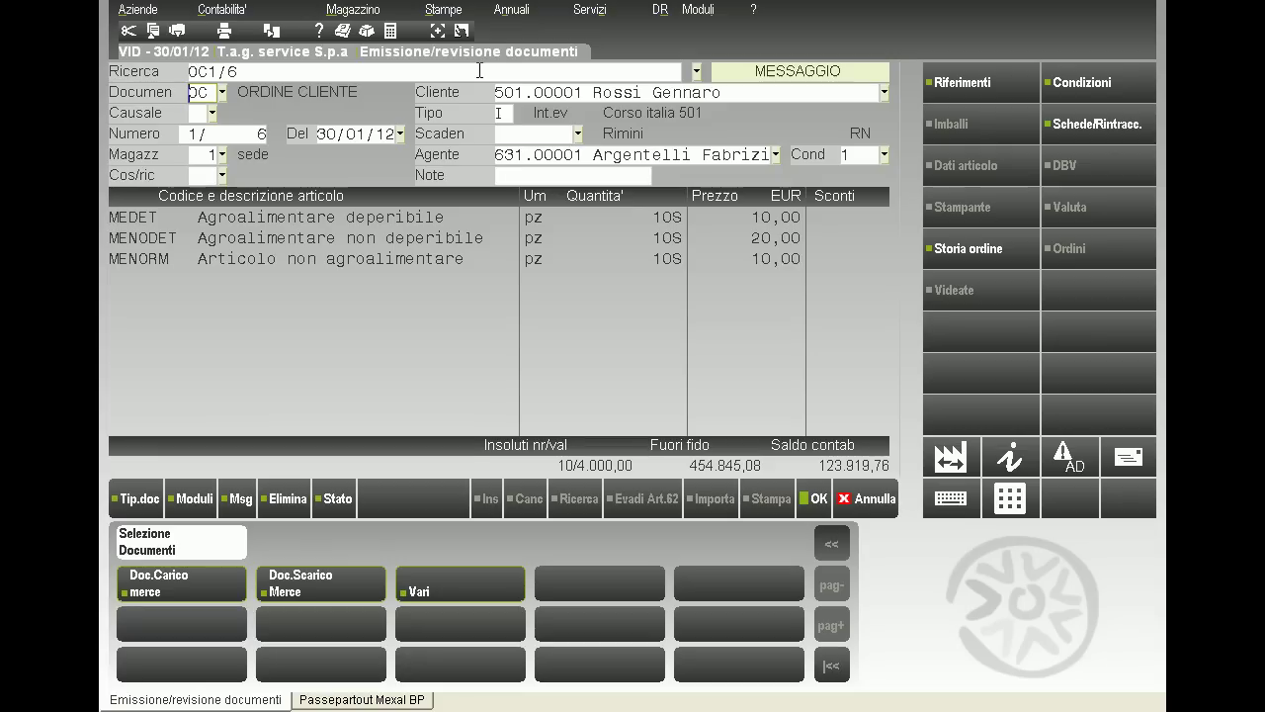
pyautogui.press('Return')
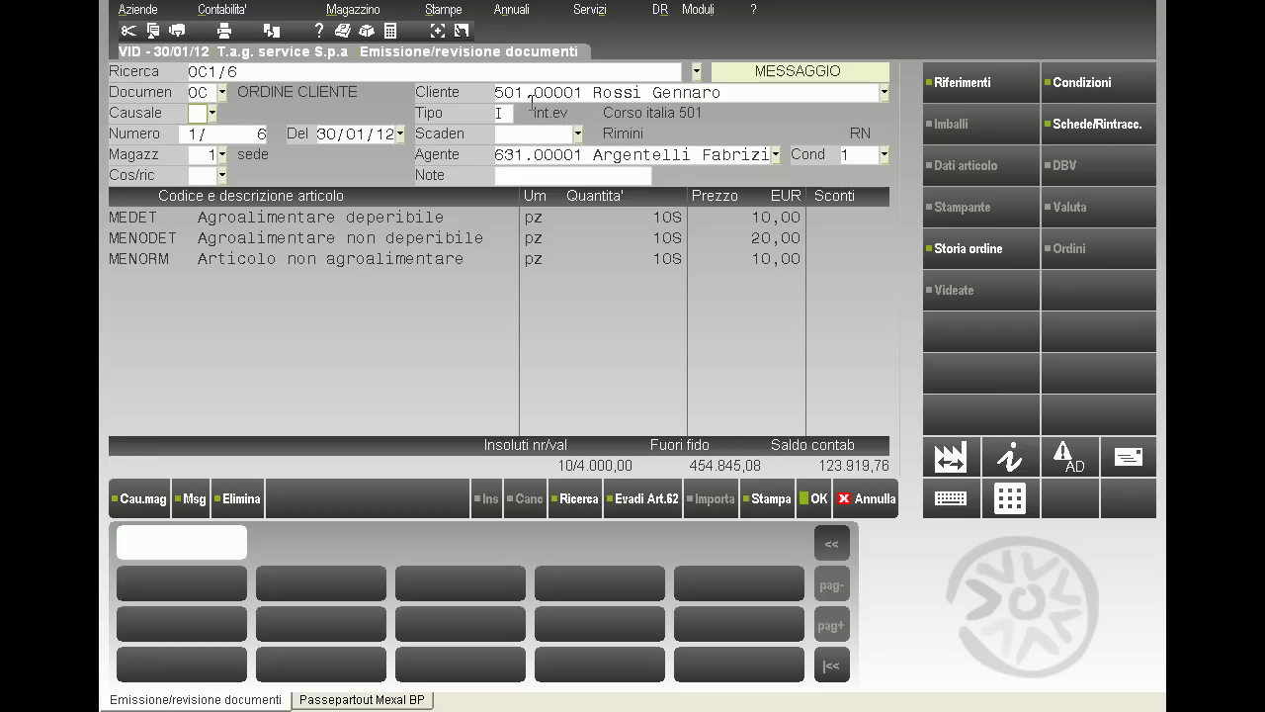
# Evade the Alimentari deperibili lines via Evadi Art.62 with category payment, then show totals.
pyautogui.click(654, 502)
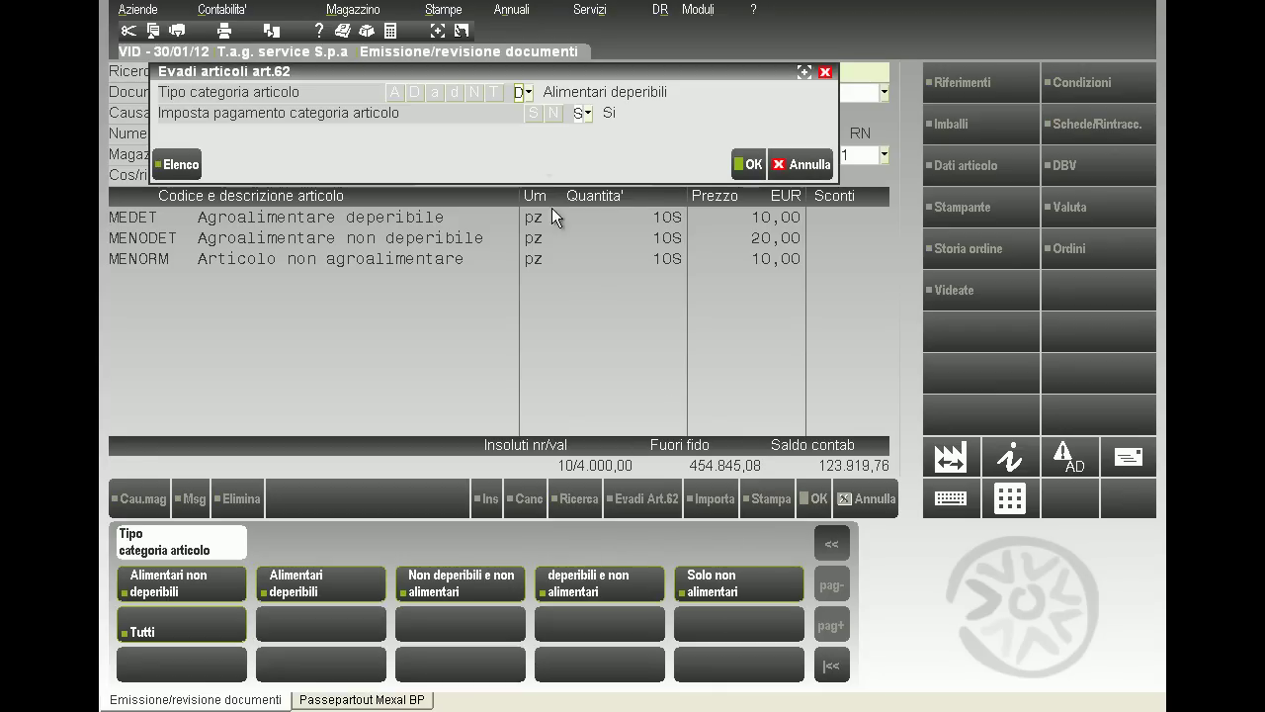
pyautogui.click(532, 91)
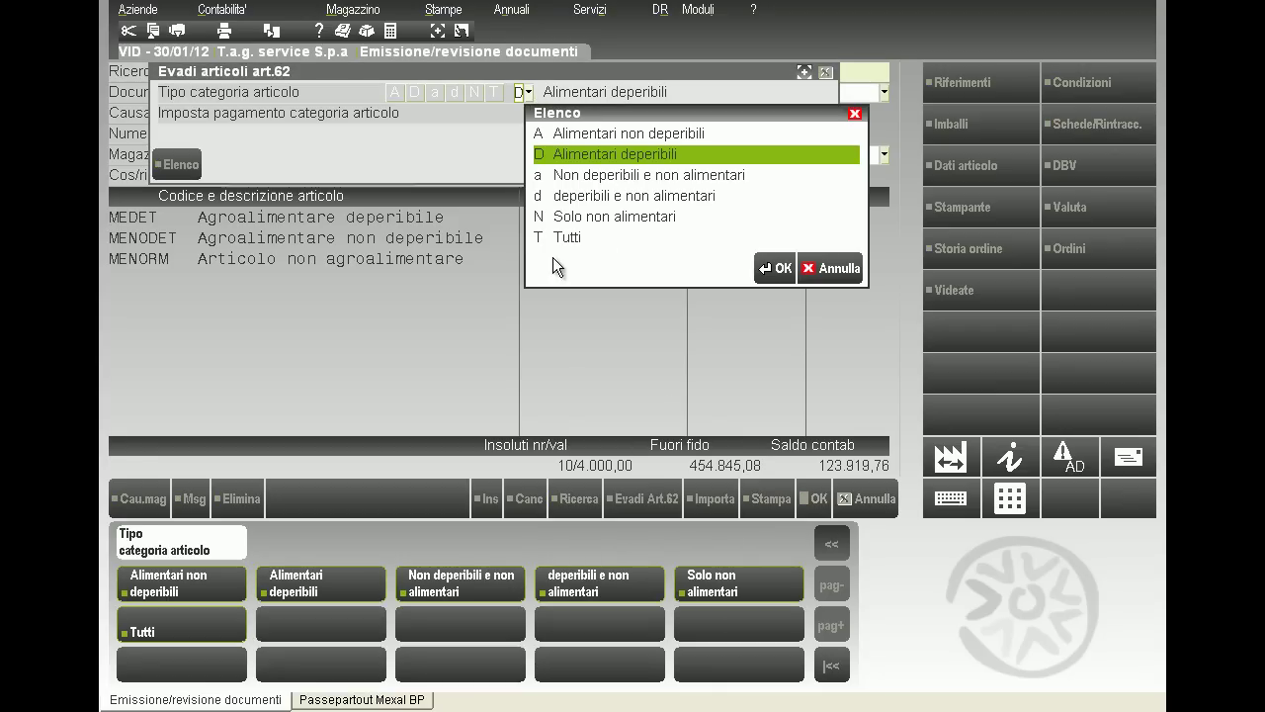
pyautogui.doubleClick(597, 153)
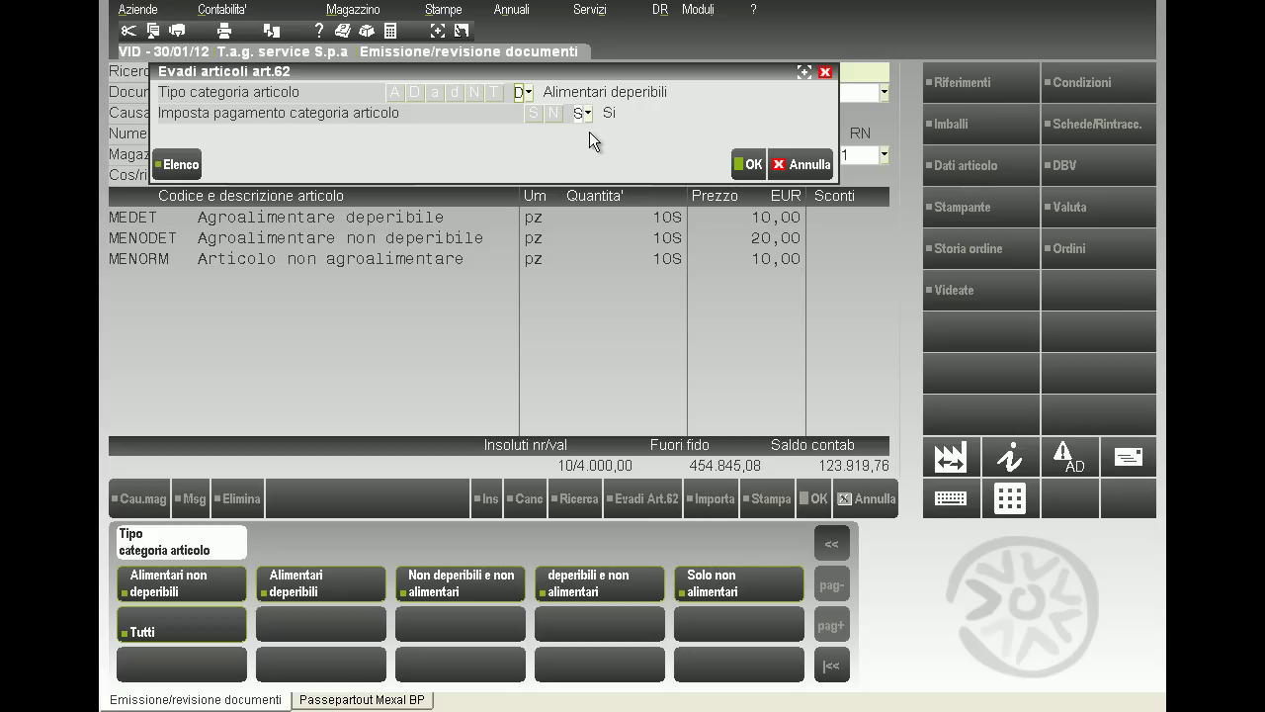
pyautogui.click(748, 165)
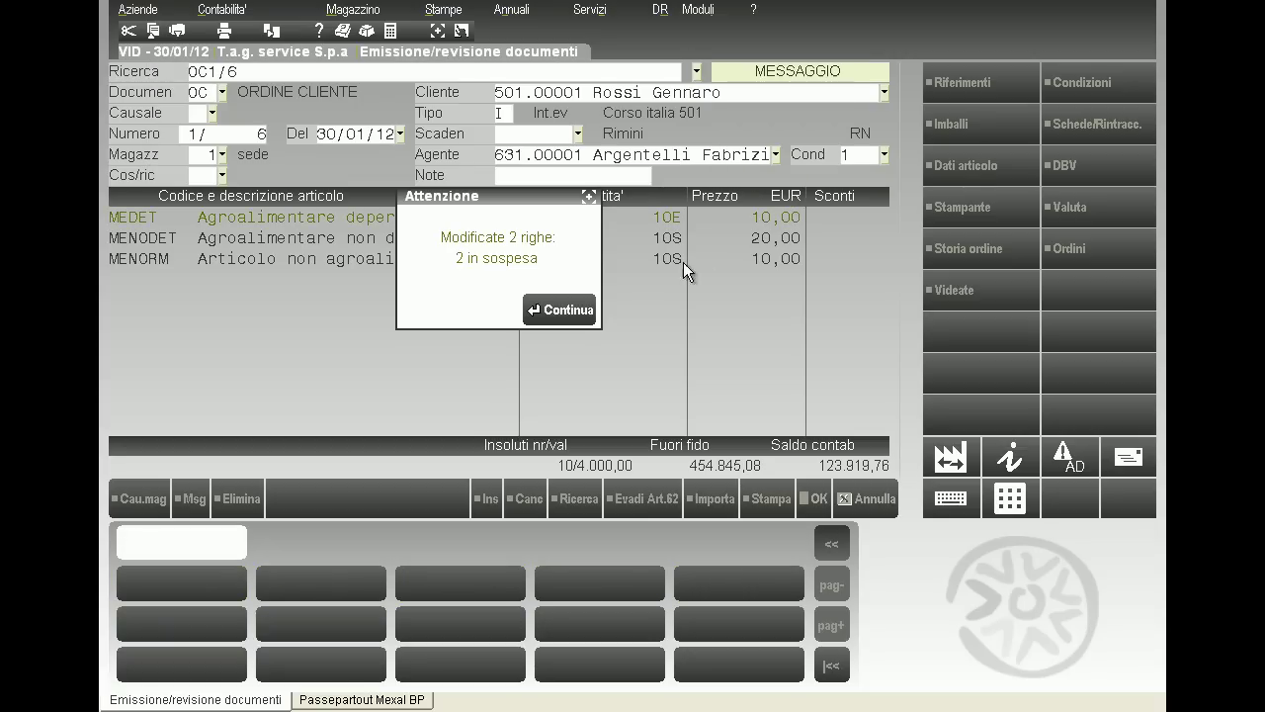
pyautogui.click(559, 313)
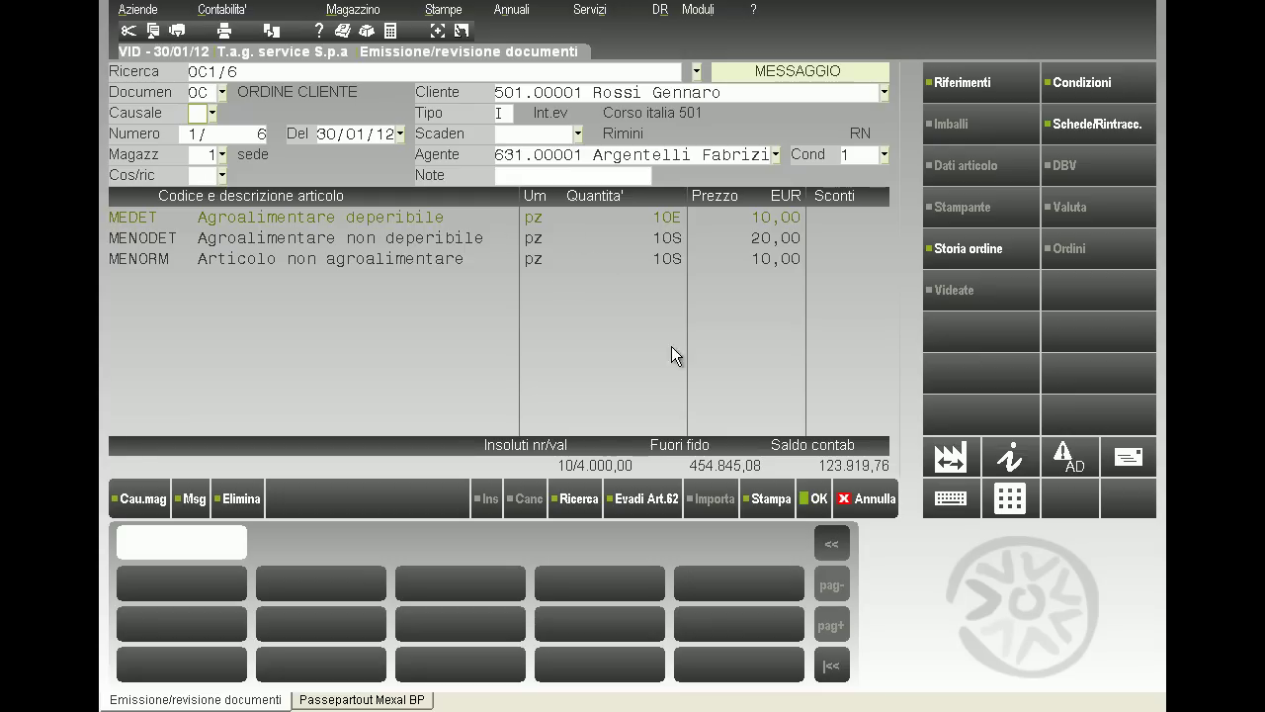
pyautogui.click(806, 497)
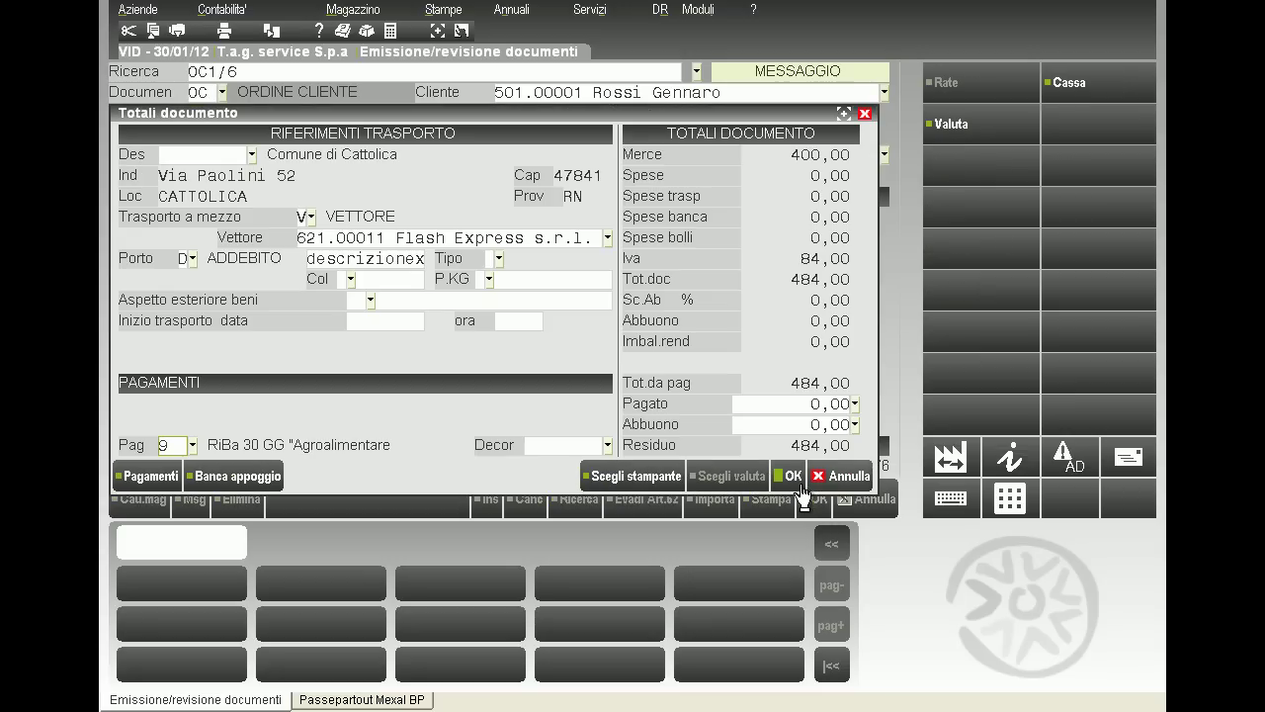
# Confirm the order totals, dismissing the print format and matrix replacement prompts.
pyautogui.click(796, 478)
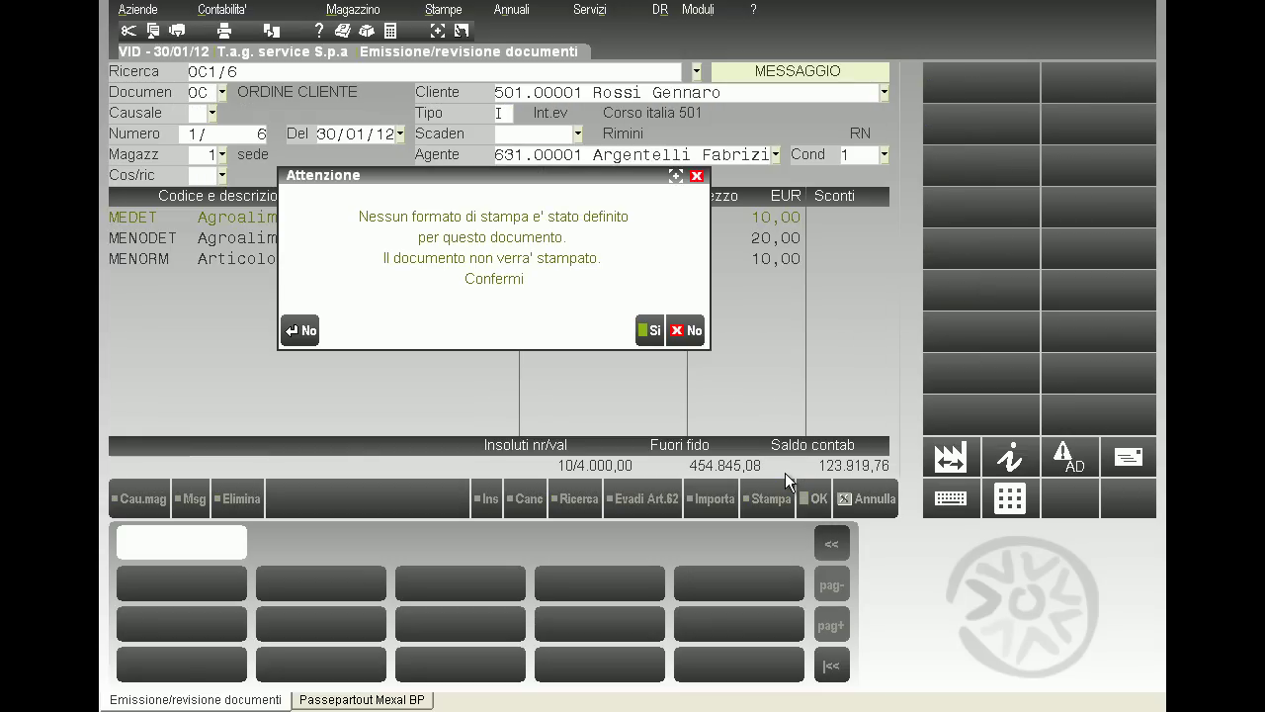
pyautogui.press('Return')
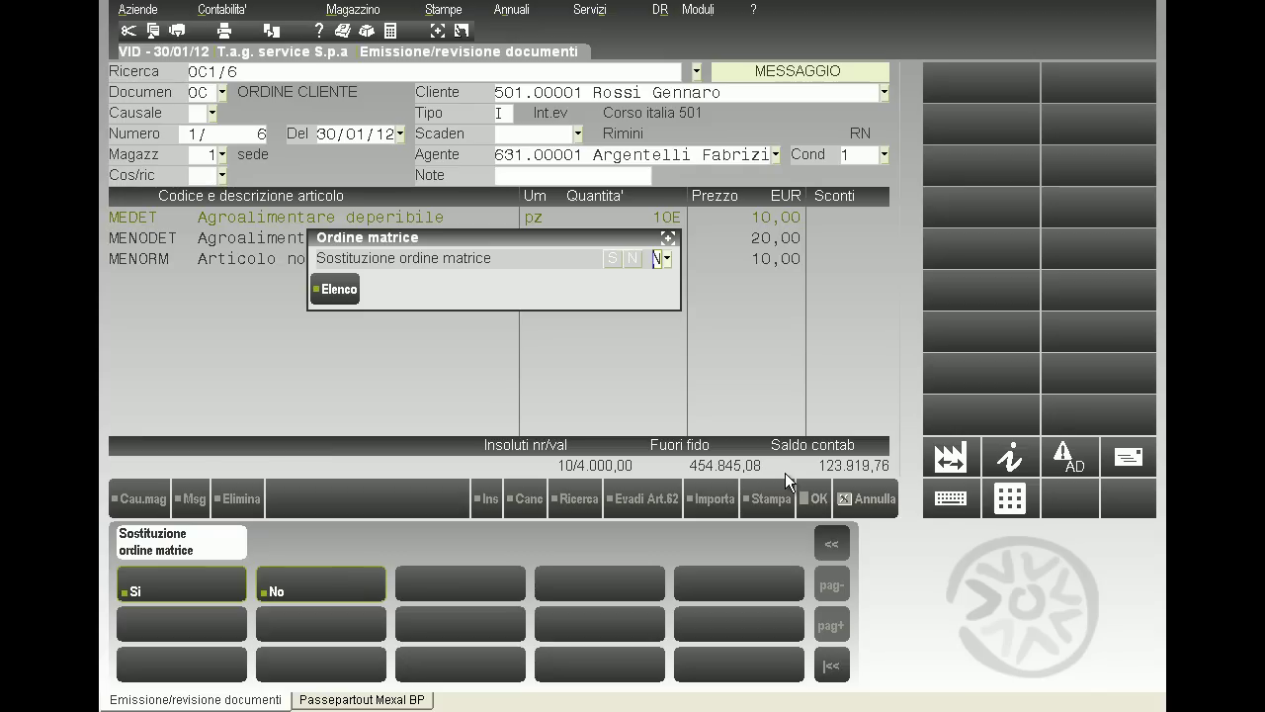
pyautogui.press('Return')
# Open delivery note BC 1/17 from the BC document list.
pyautogui.write('BC')
pyautogui.press('Return')
pyautogui.write('1/17')
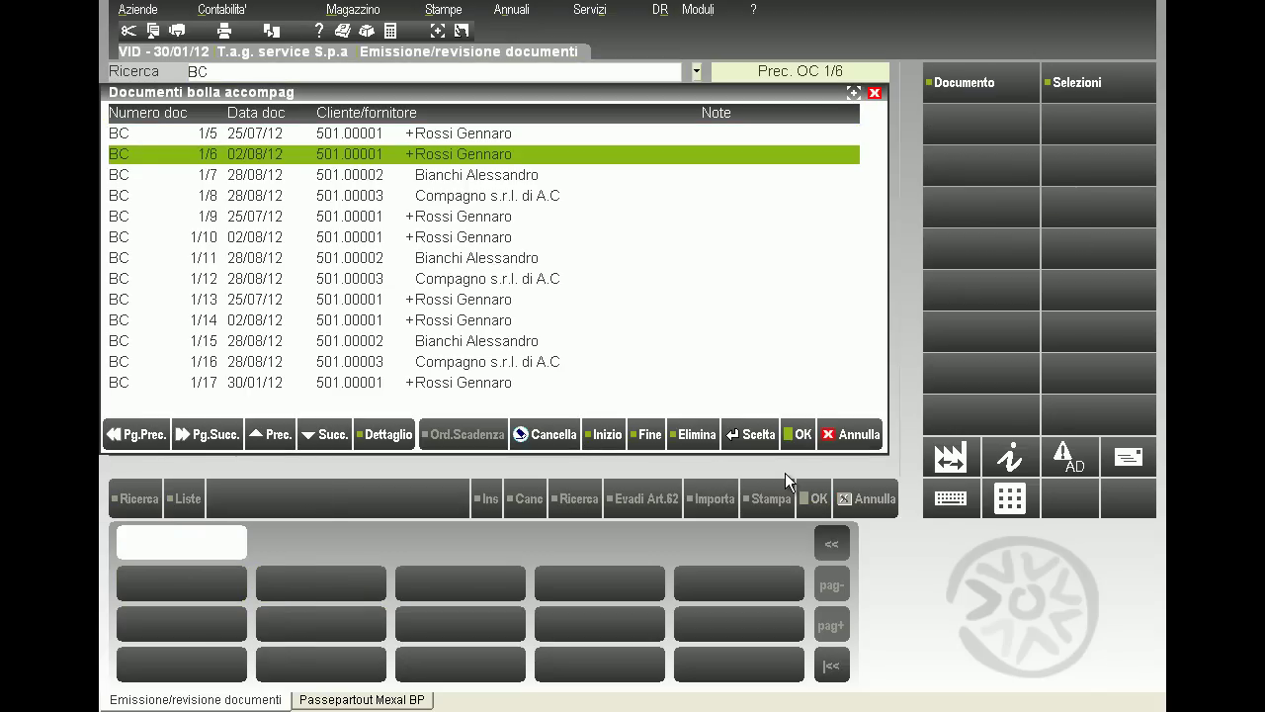
pyautogui.press('Return')
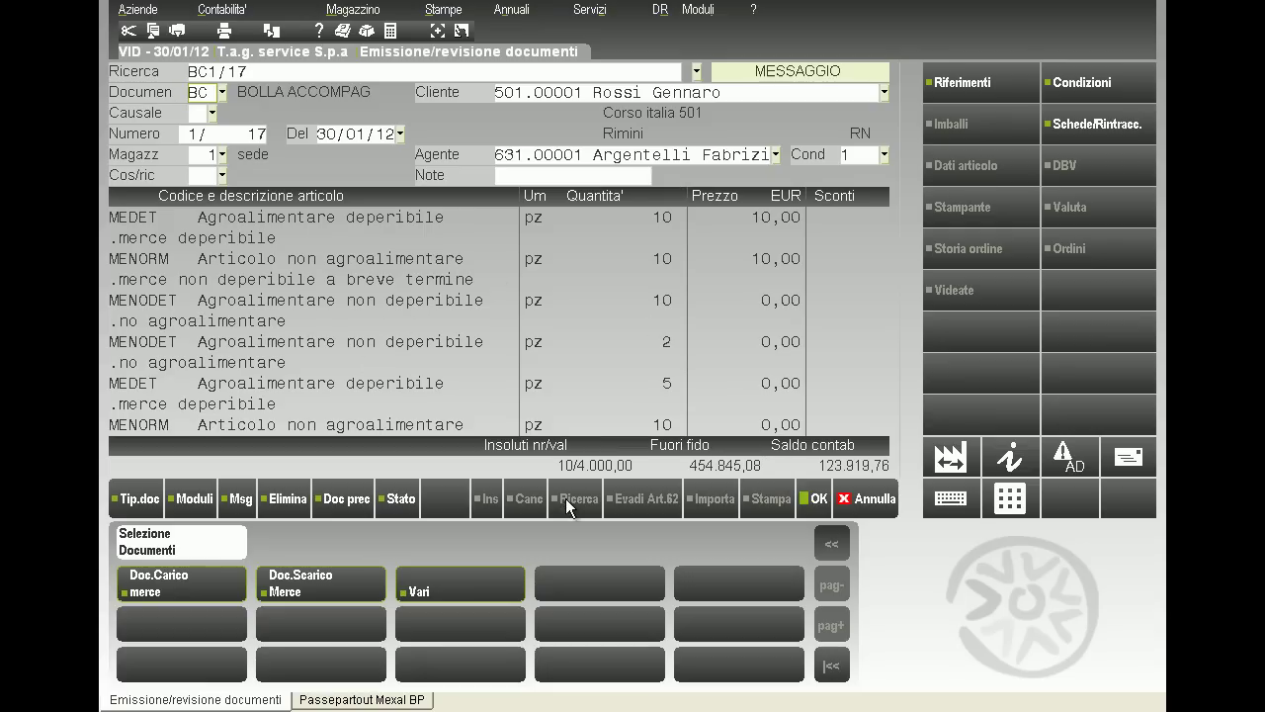
pyautogui.press('Return')
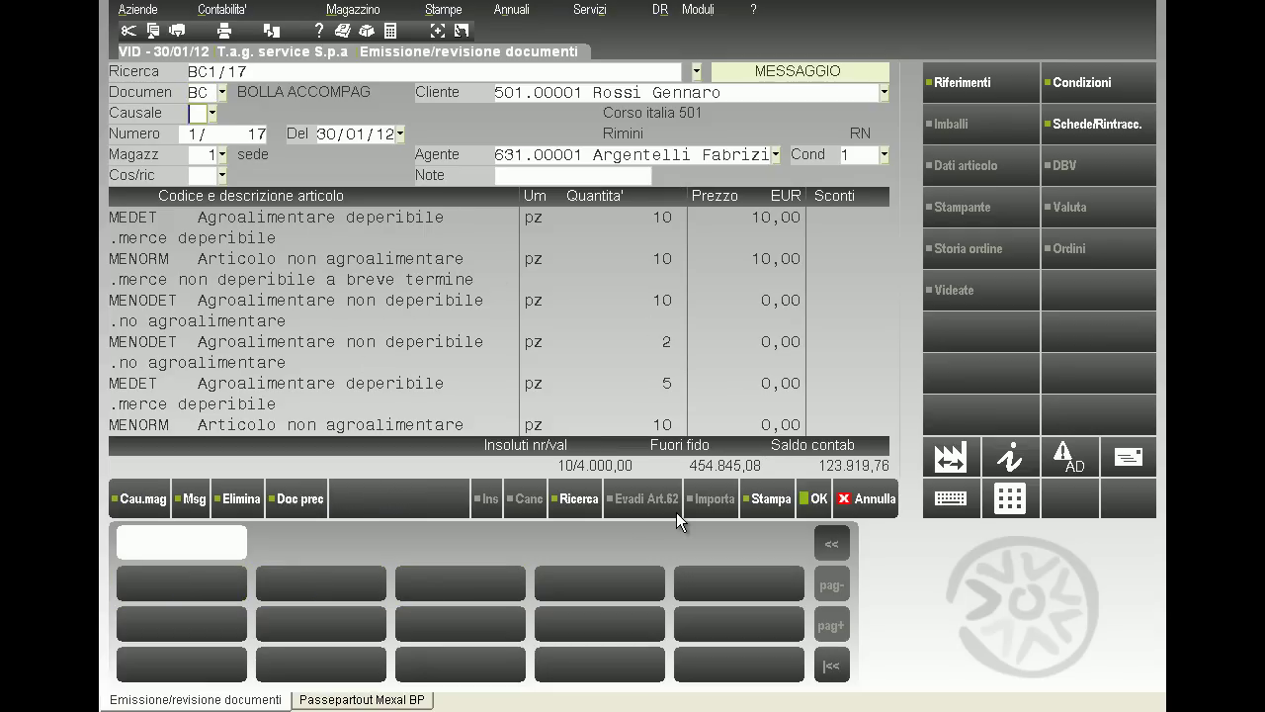
pyautogui.click(578, 504)
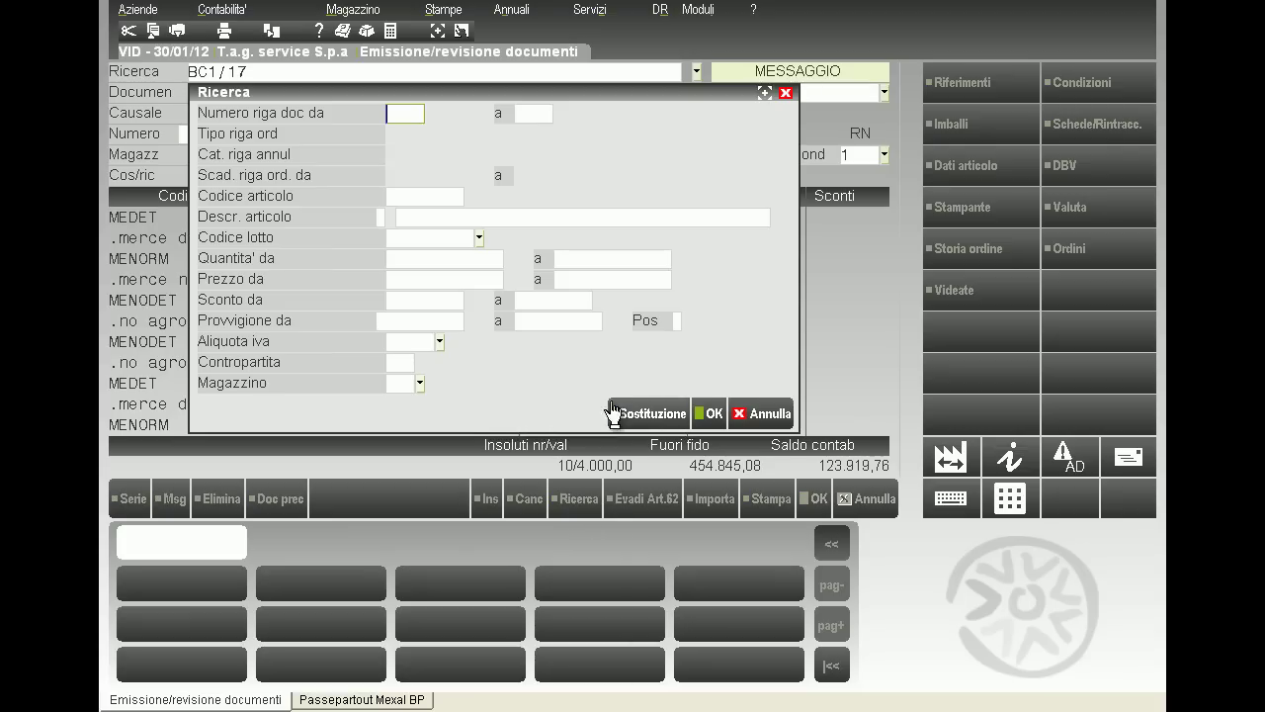
pyautogui.click(637, 413)
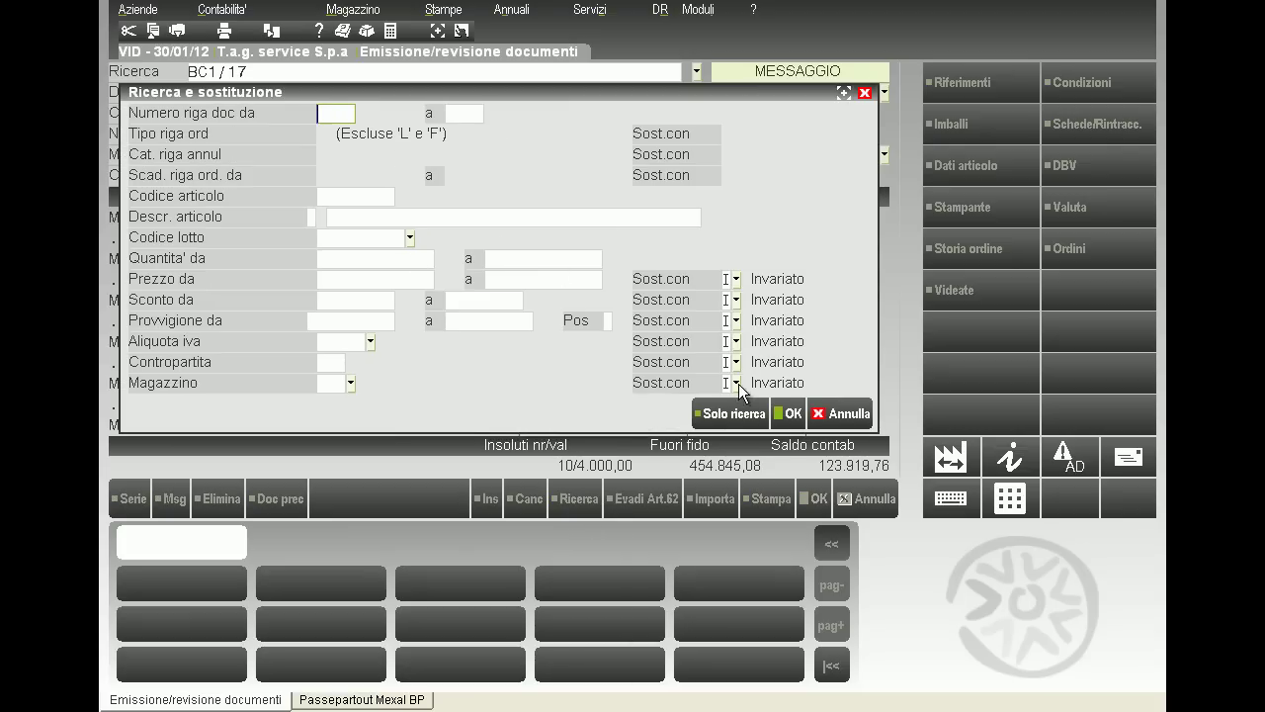
pyautogui.click(828, 415)
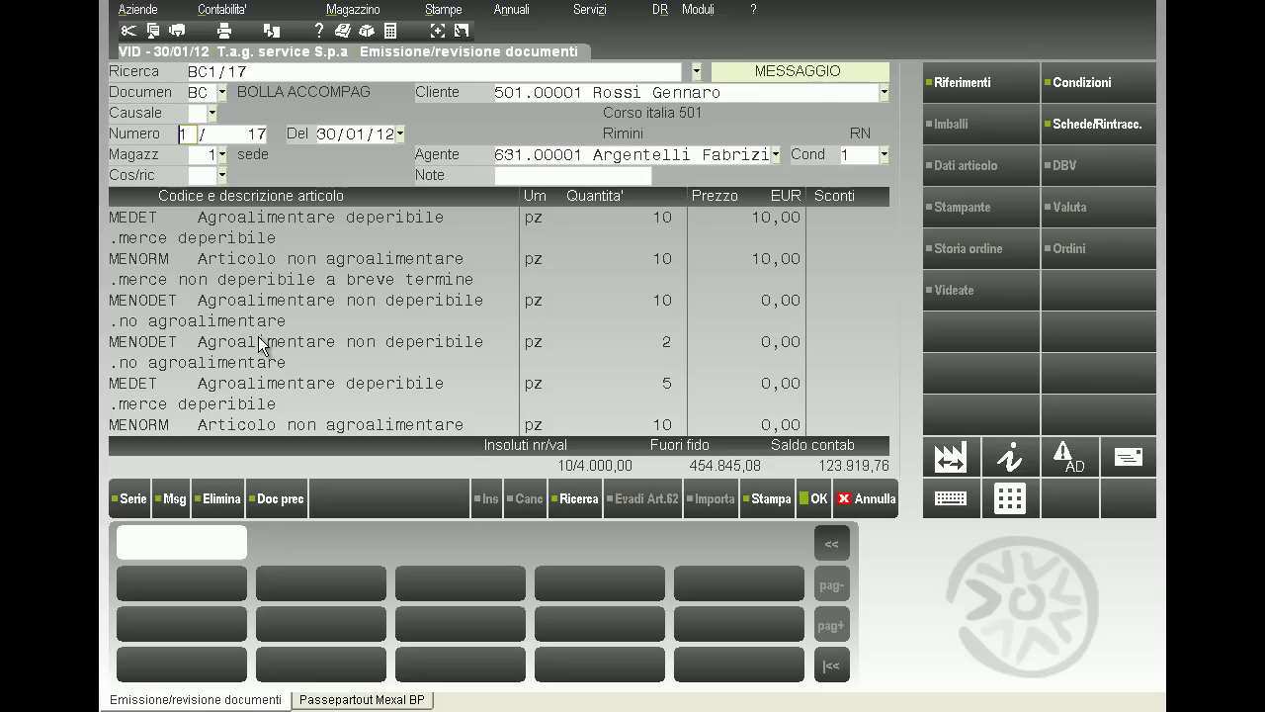
# Reload delivery note BC 1/17, change its document type to FT and emit it as an invoice.
pyautogui.press('F10')
pyautogui.write('BC1/17')
pyautogui.press('Return')
pyautogui.write('FT')
pyautogui.press('Return')
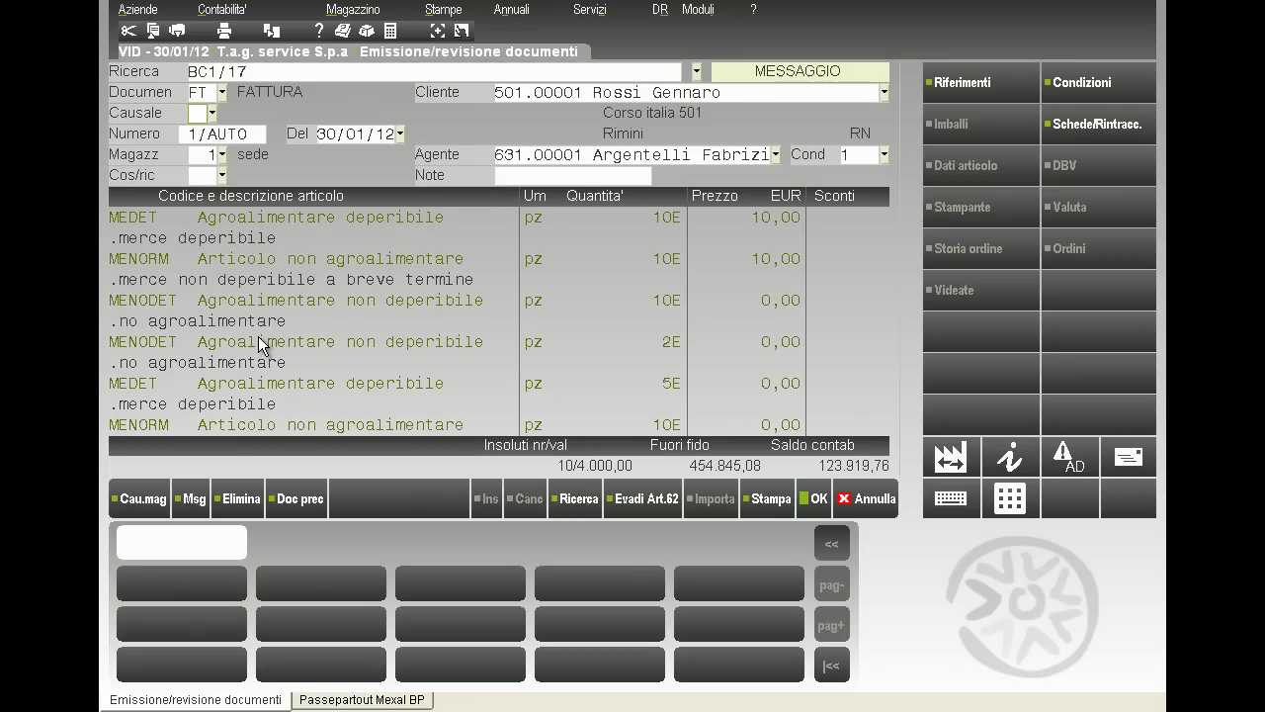
pyautogui.press('F10')
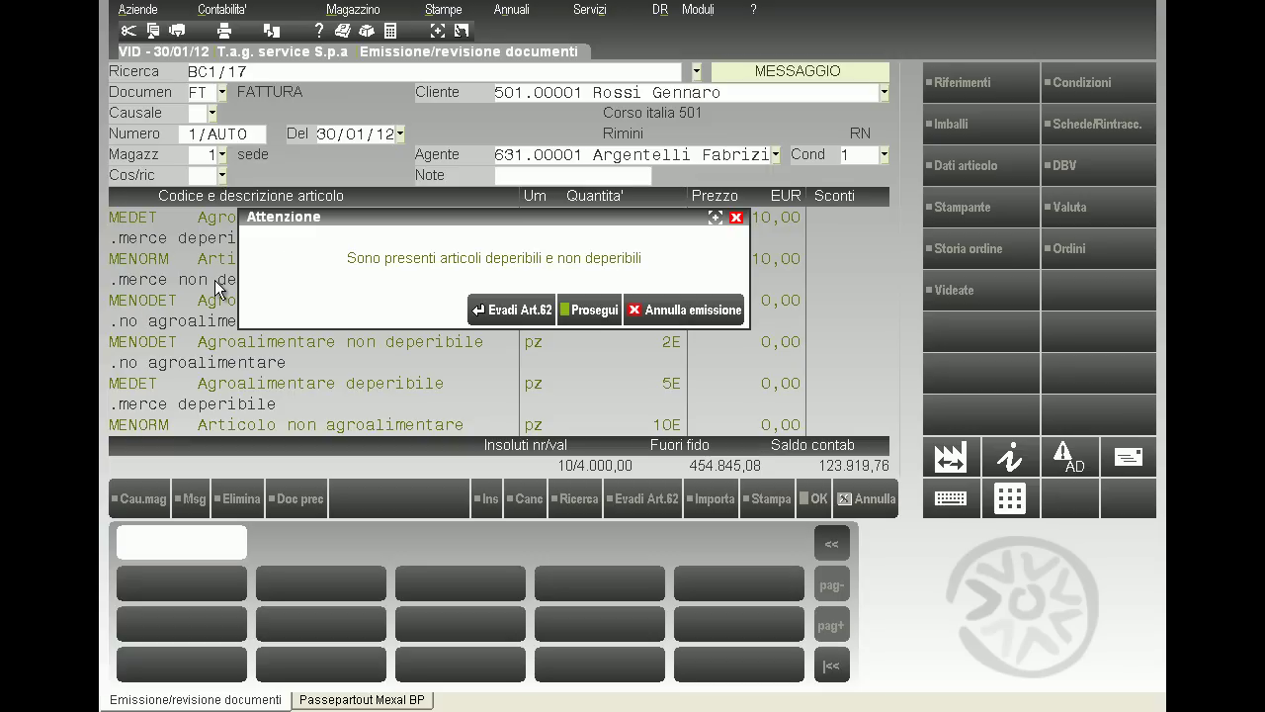
# Run Evadi Art.62 on the Alimentari non deperibili category and confirm the document totals.
pyautogui.click(514, 311)
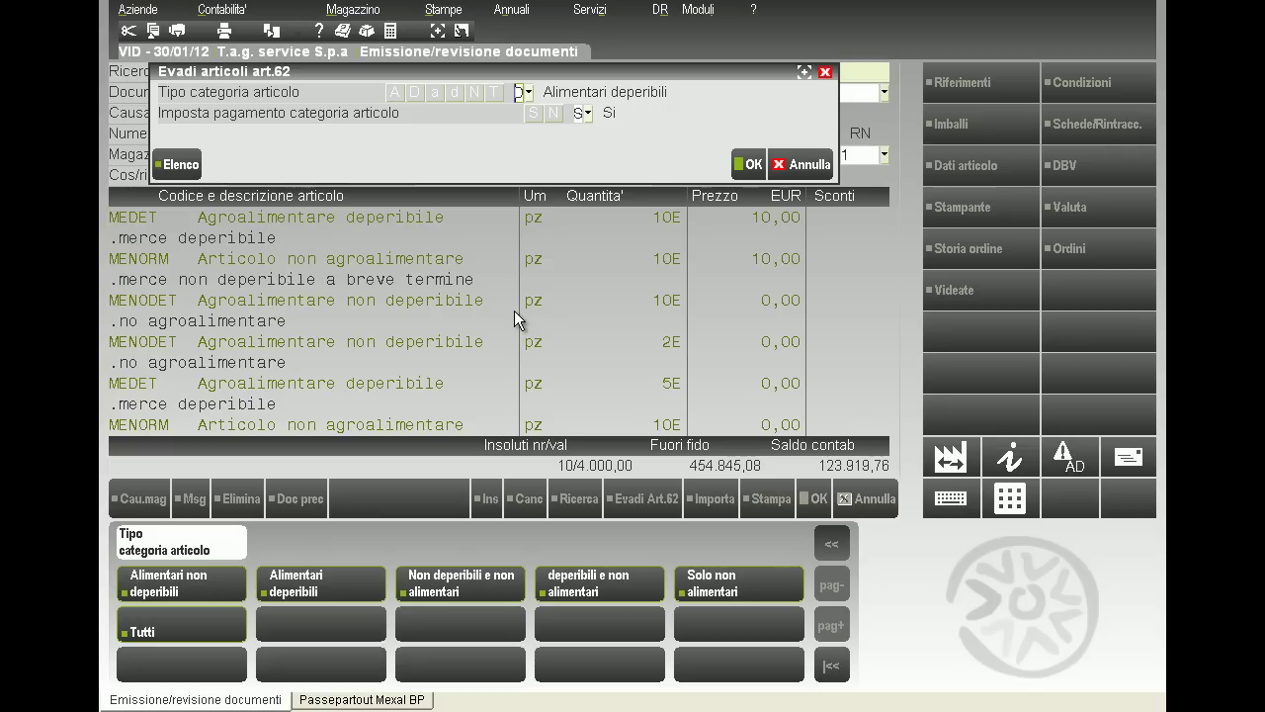
pyautogui.click(528, 93)
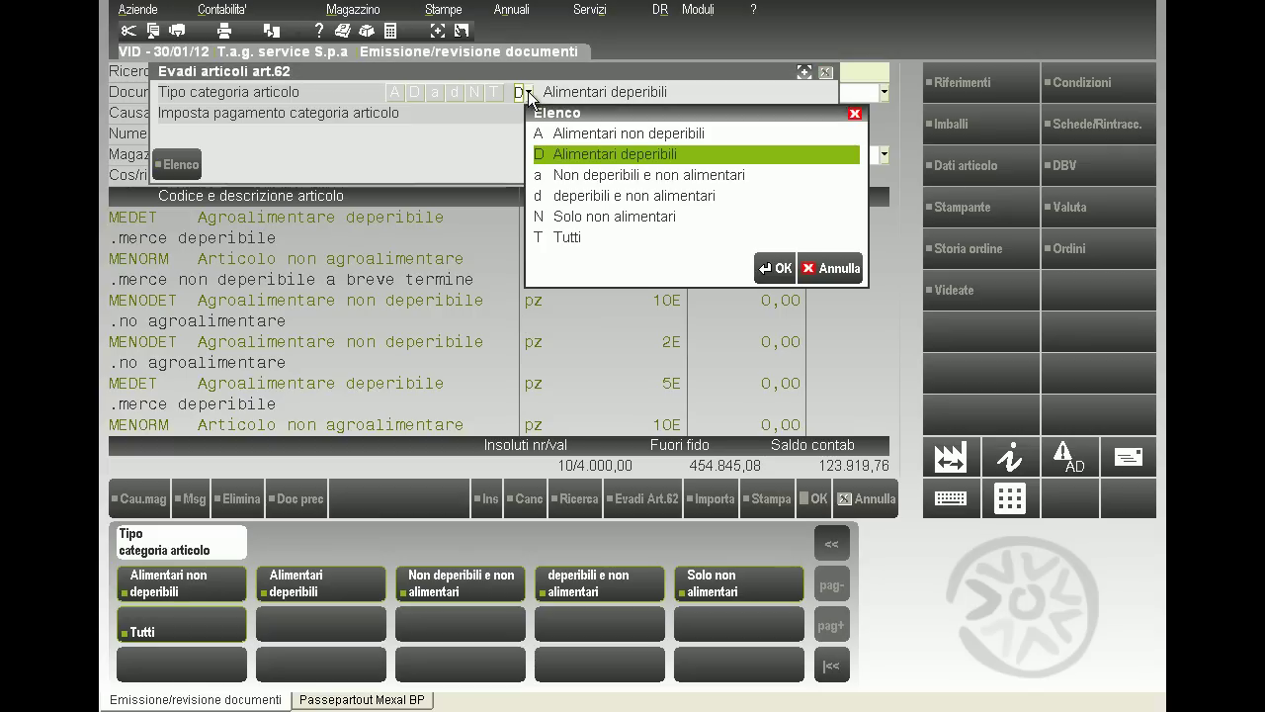
pyautogui.click(576, 141)
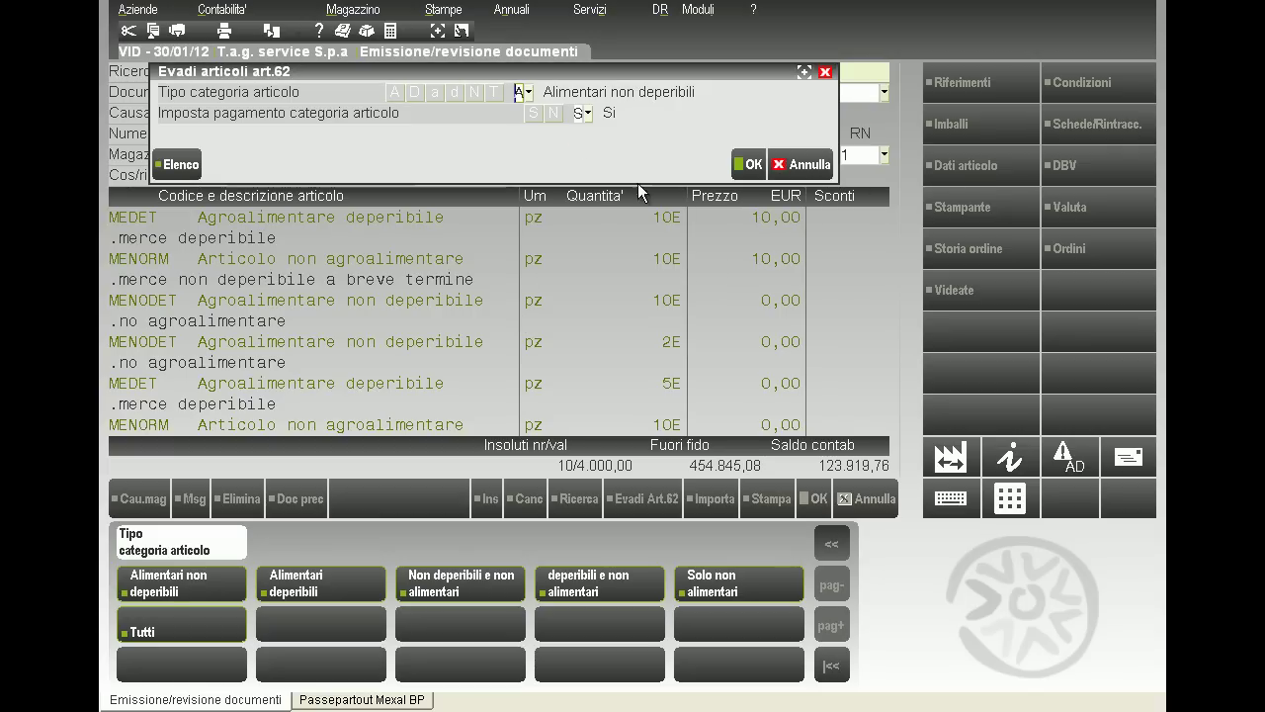
pyautogui.click(751, 163)
pyautogui.click(555, 310)
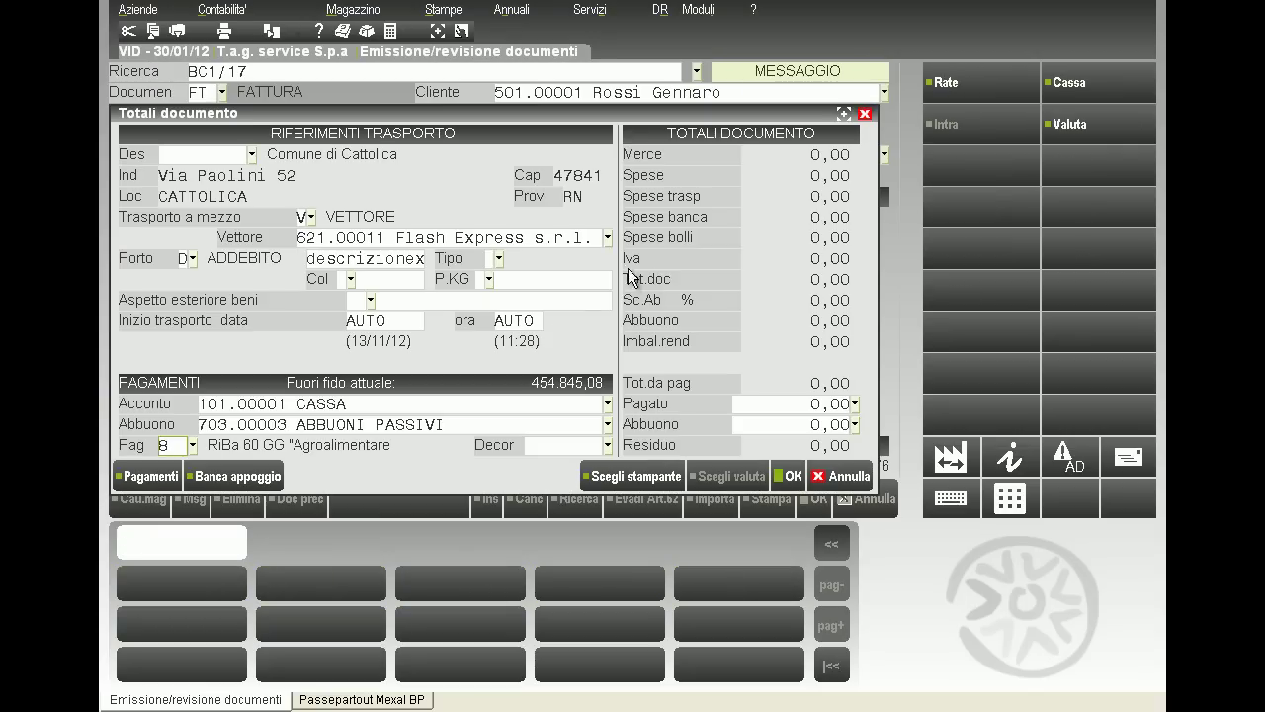
pyautogui.click(790, 477)
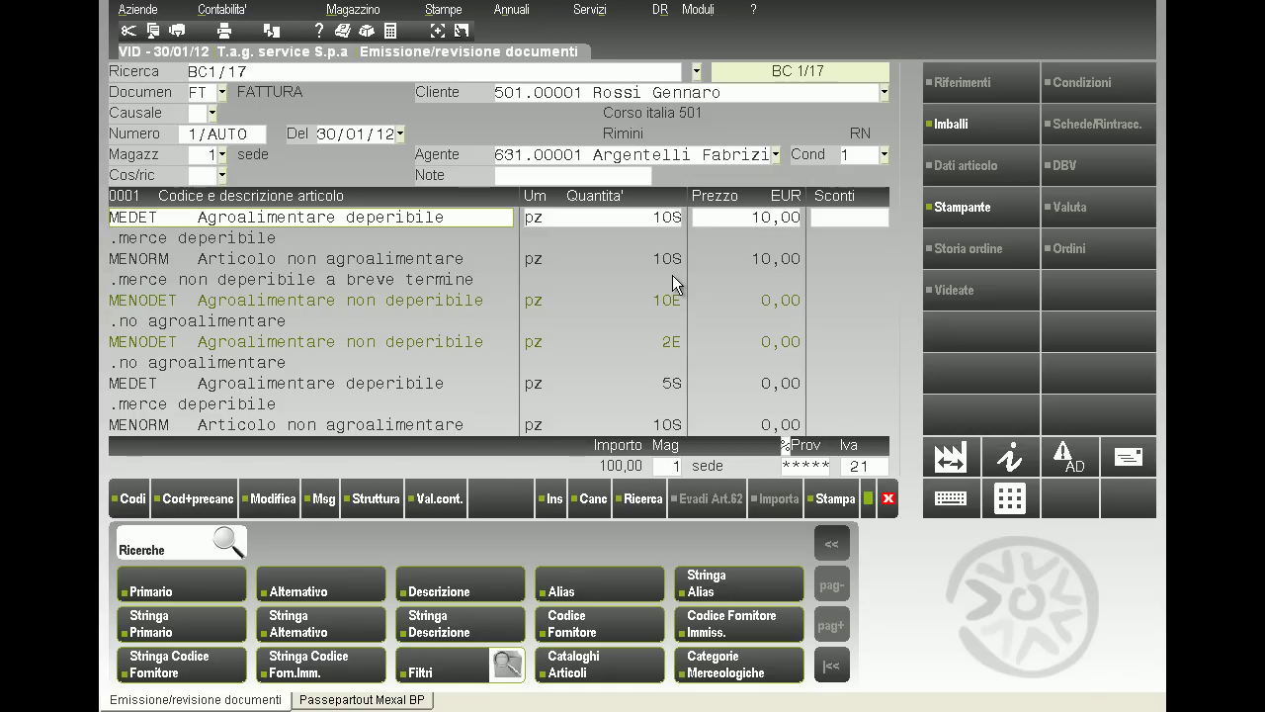
# Leave the invoice, launch Emissione differita documenti and bring up its Emissione parameters.
pyautogui.press('Escape')
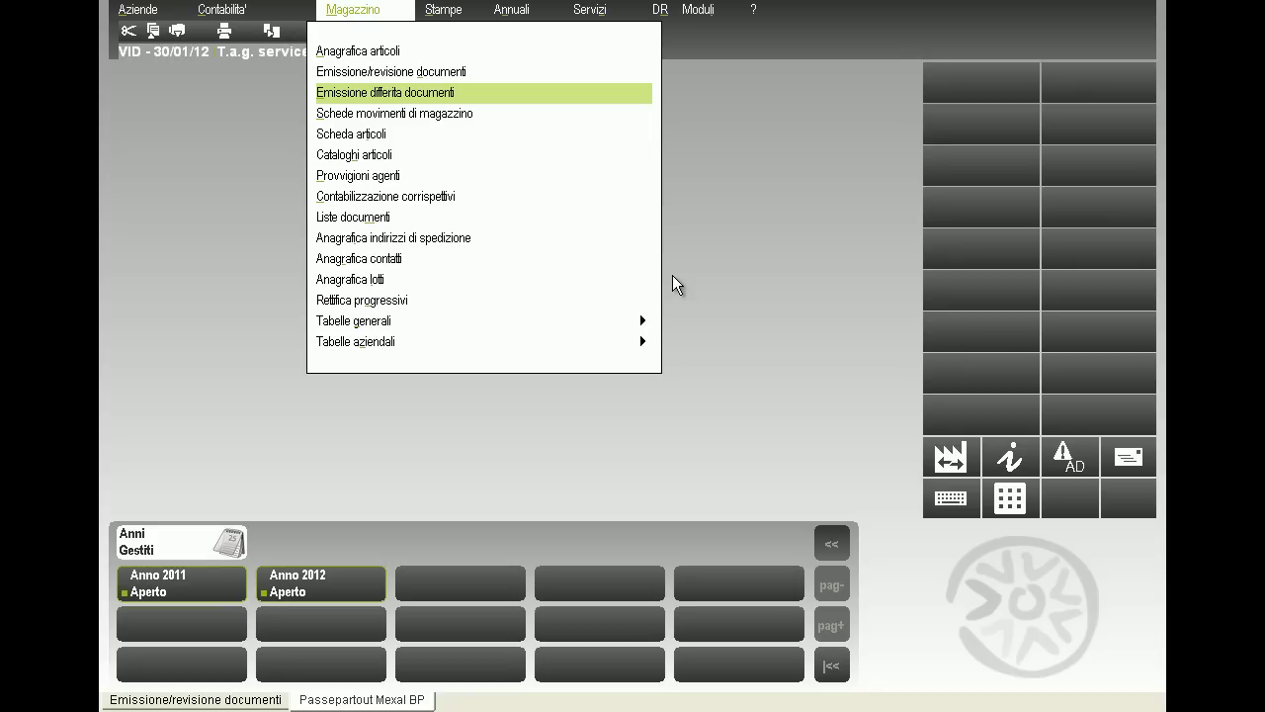
pyautogui.click(463, 94)
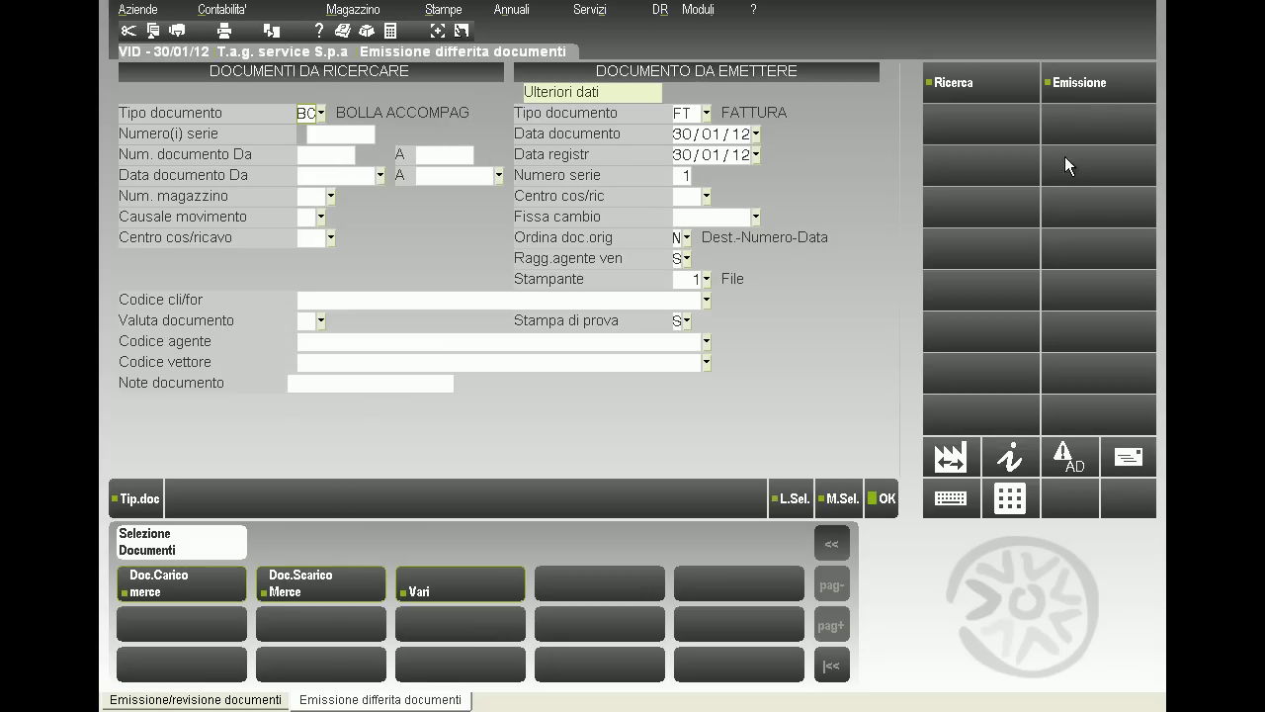
pyautogui.click(1080, 95)
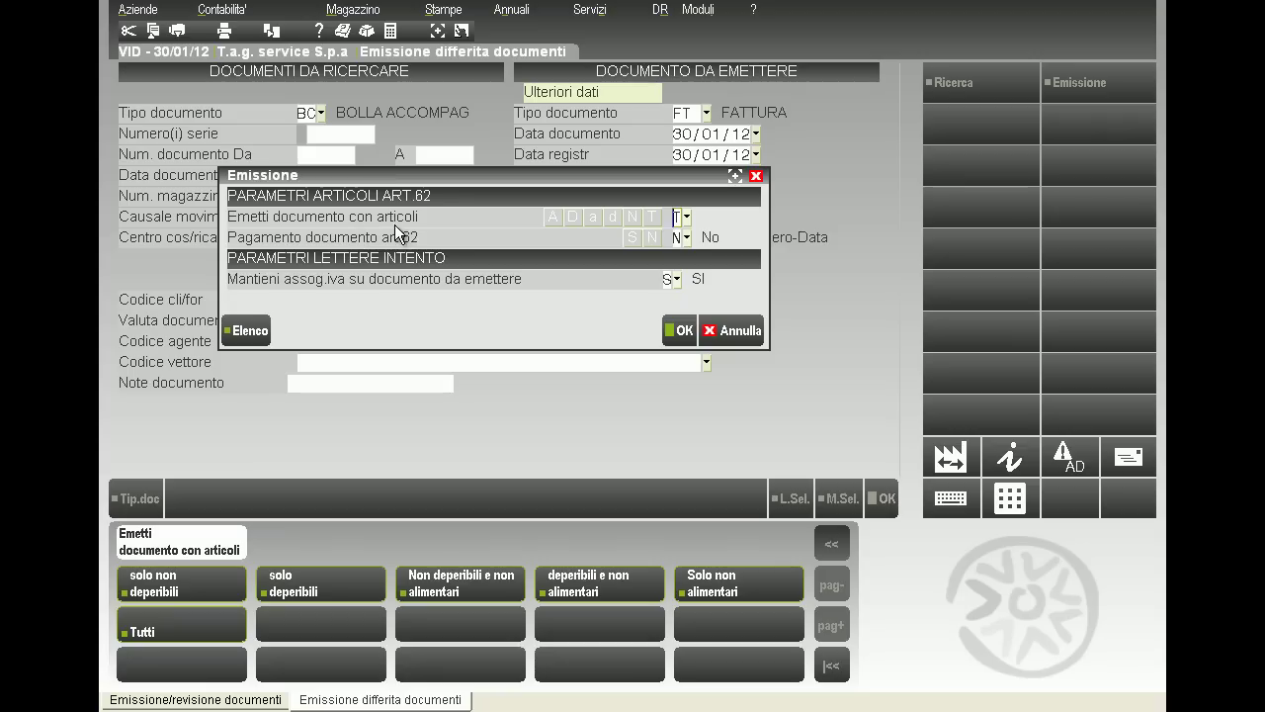
# Set Emetti documento con articoli to A solo non deperibili after reviewing the available options.
pyautogui.click(686, 217)
pyautogui.press('Home')
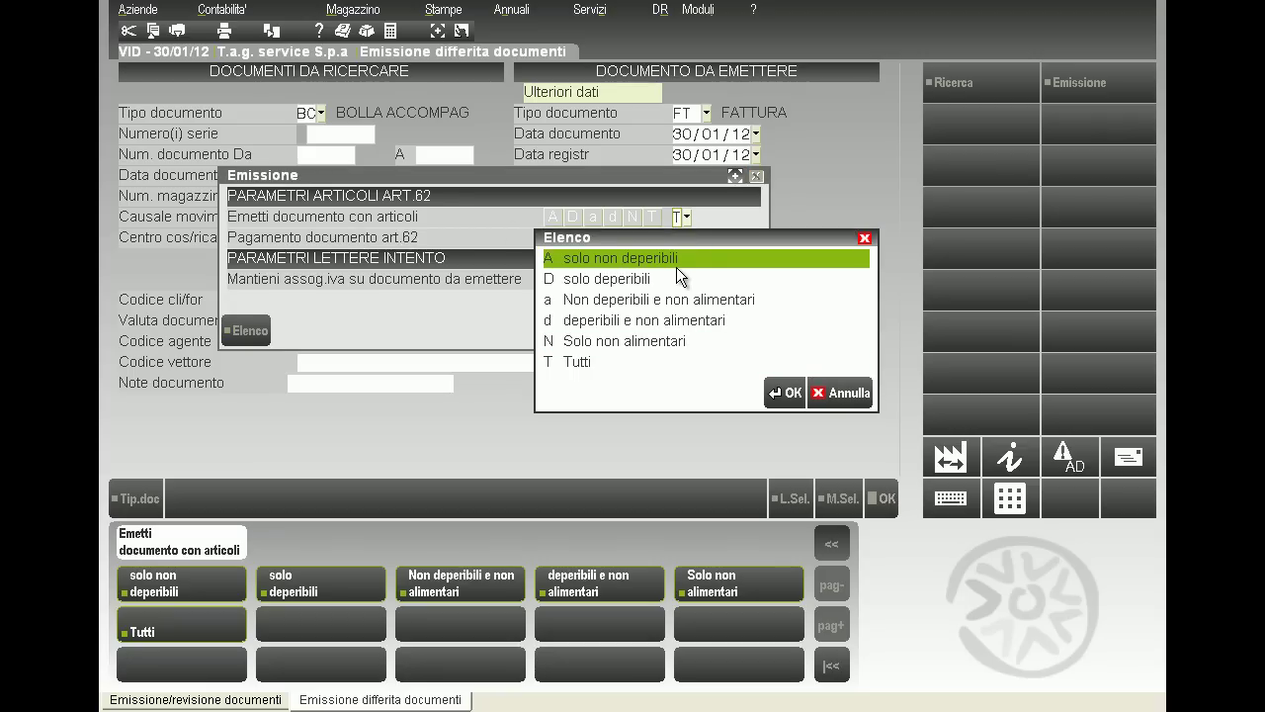
pyautogui.click(677, 270)
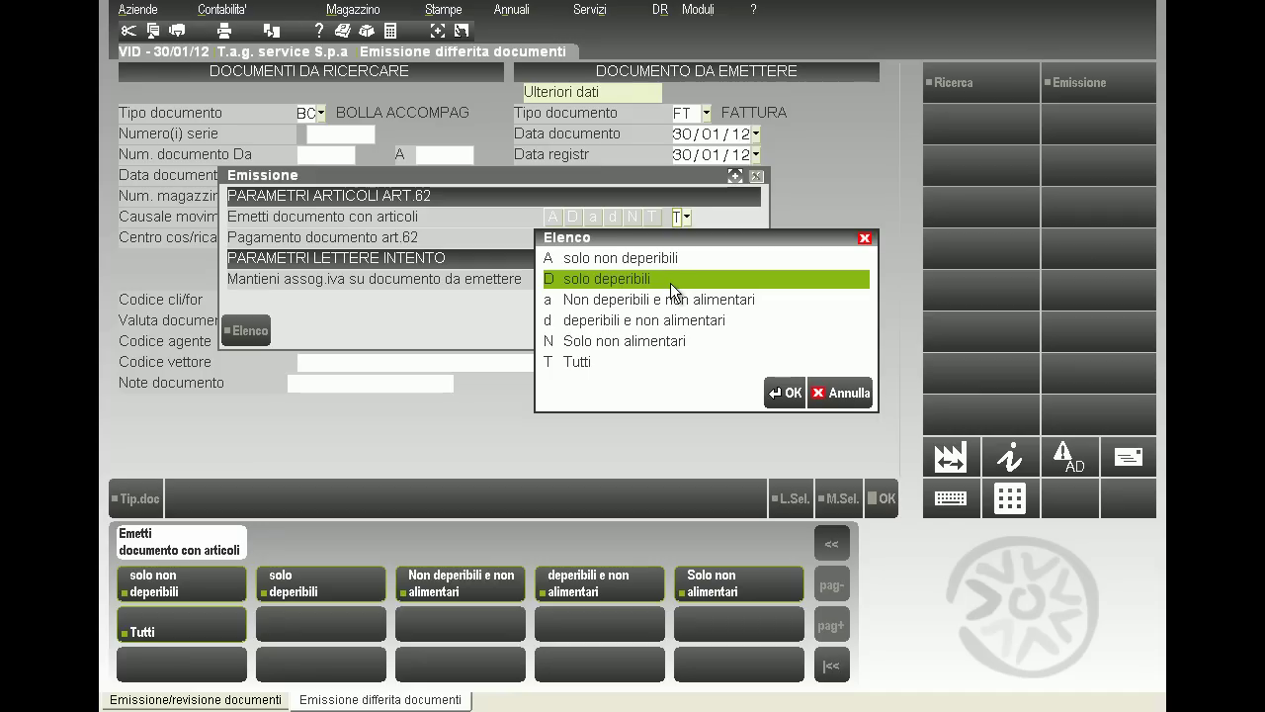
pyautogui.press('Down')
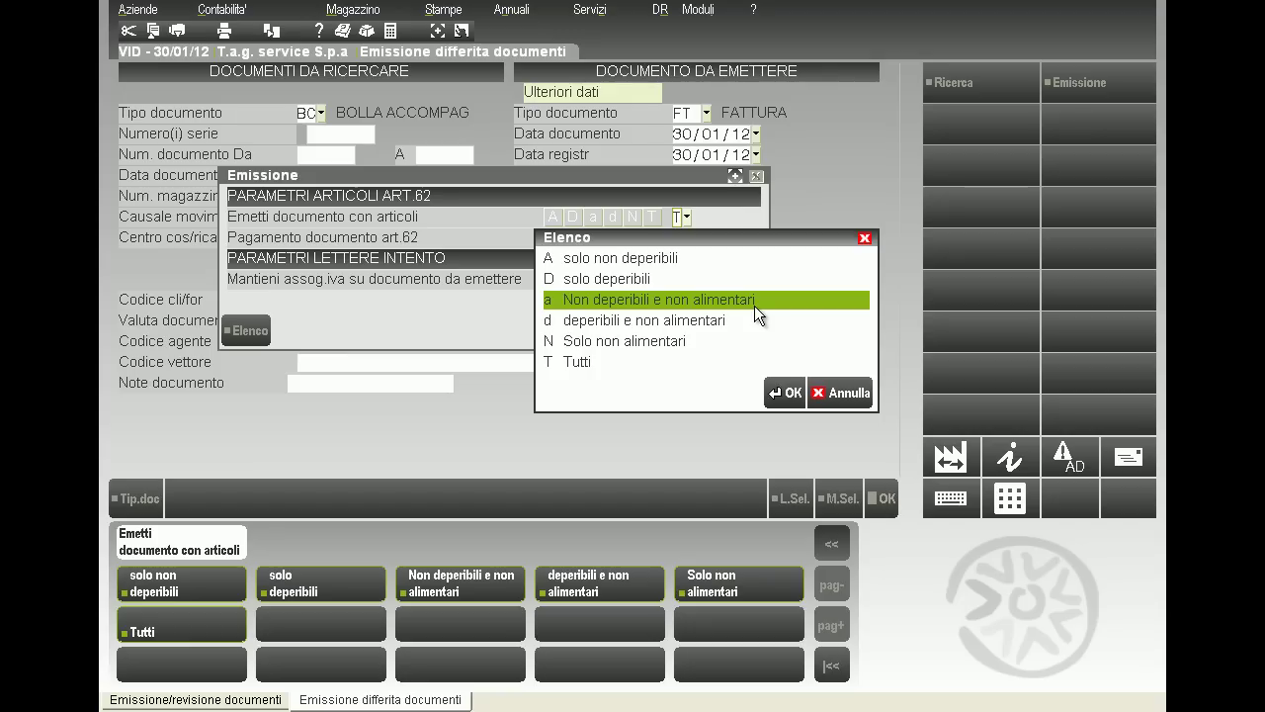
pyautogui.press('Down')
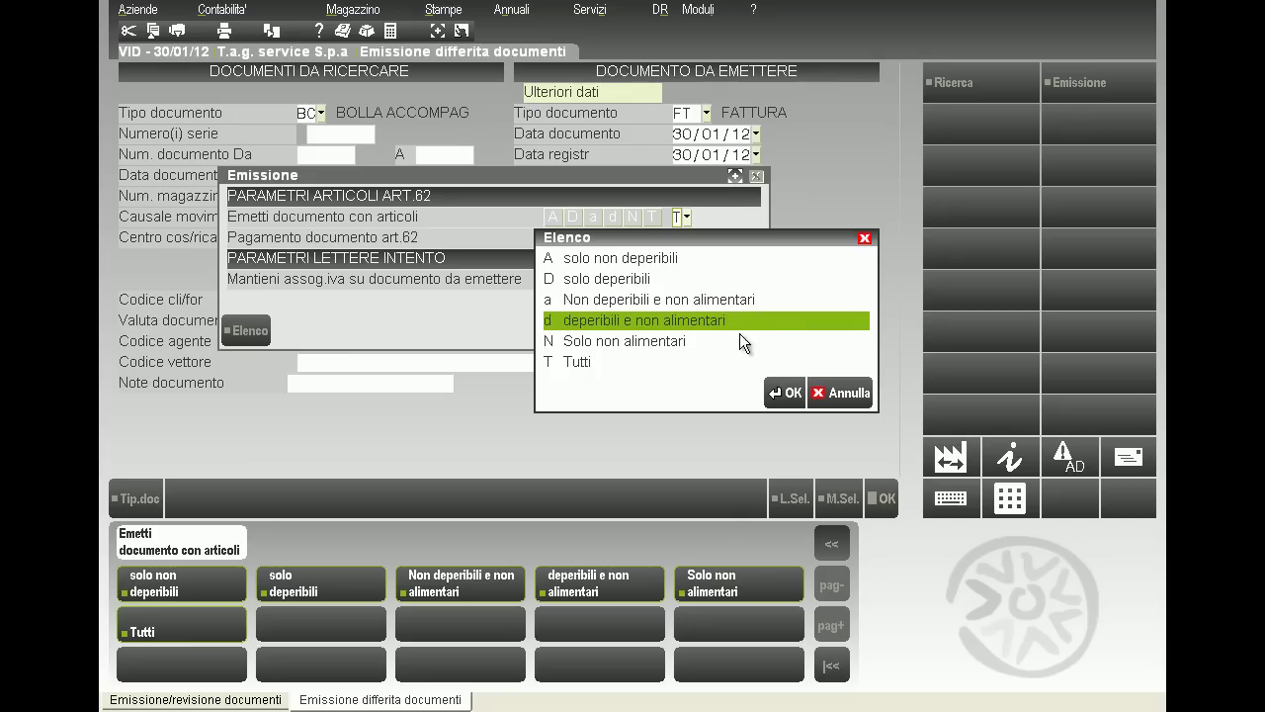
pyautogui.press('Down')
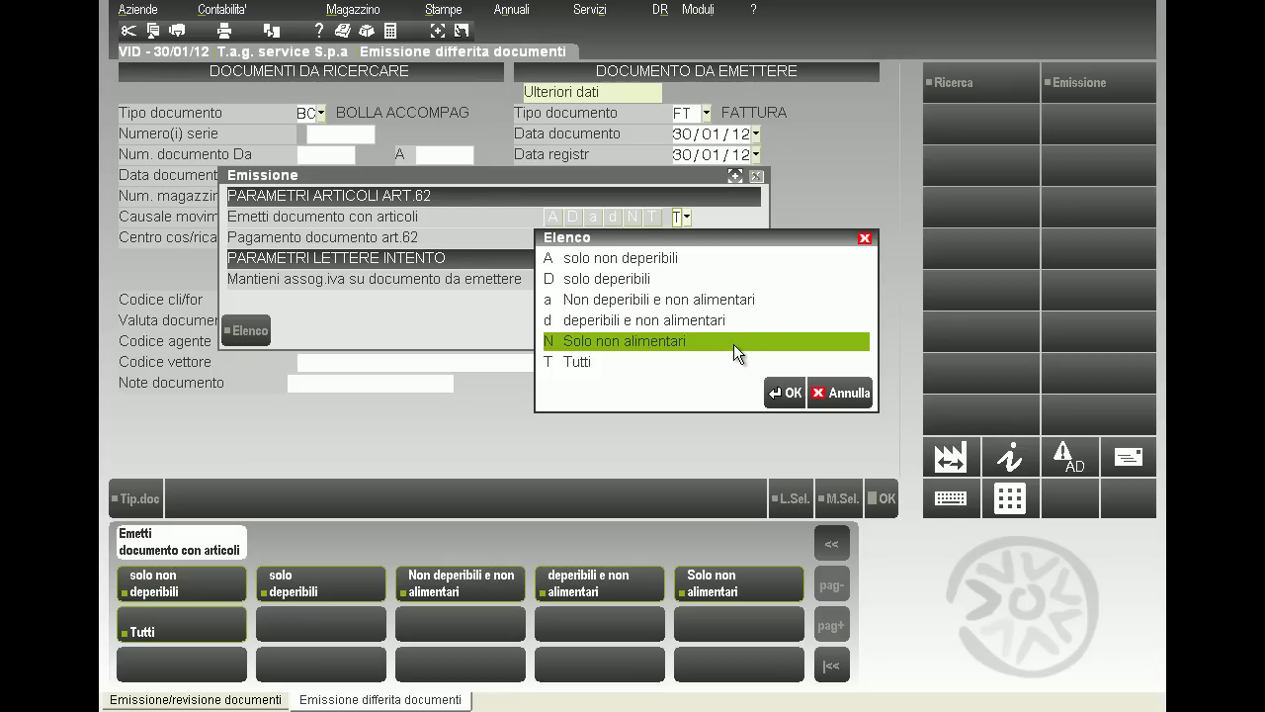
pyautogui.press('Down')
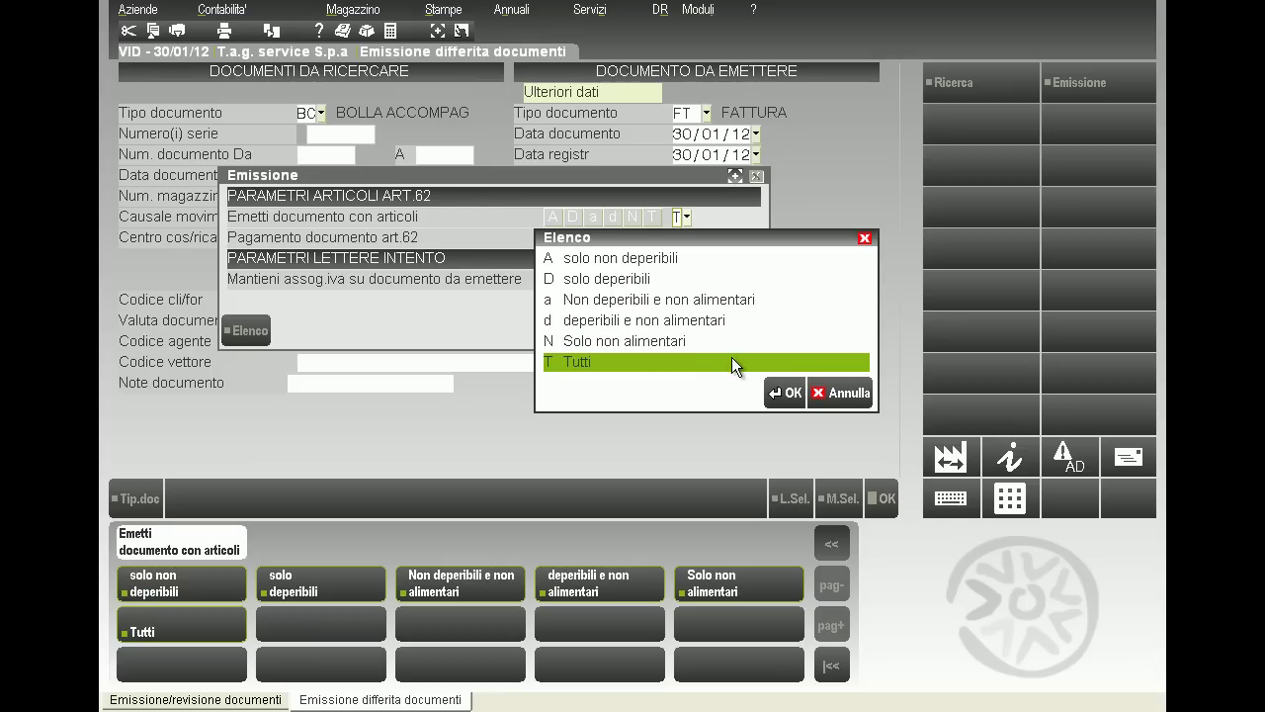
pyautogui.press('Up')
pyautogui.press('Up')
pyautogui.press('Up')
pyautogui.press('Up')
pyautogui.press('Up')
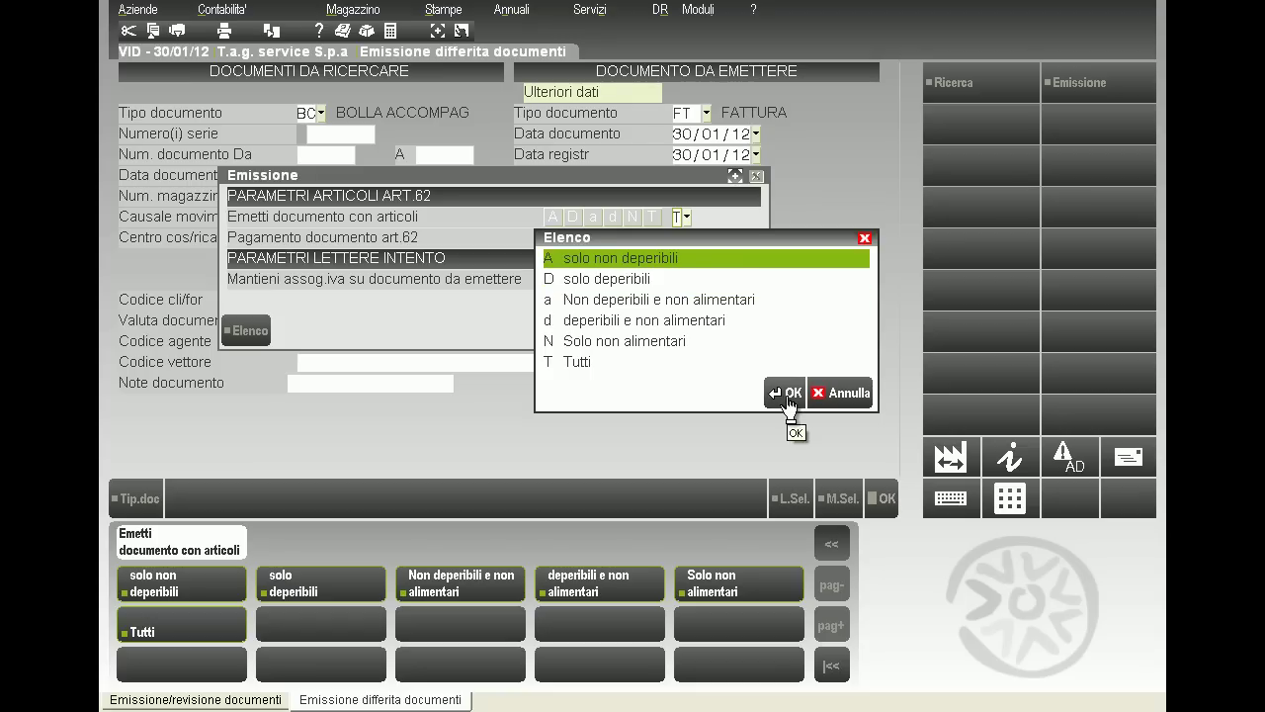
pyautogui.click(780, 388)
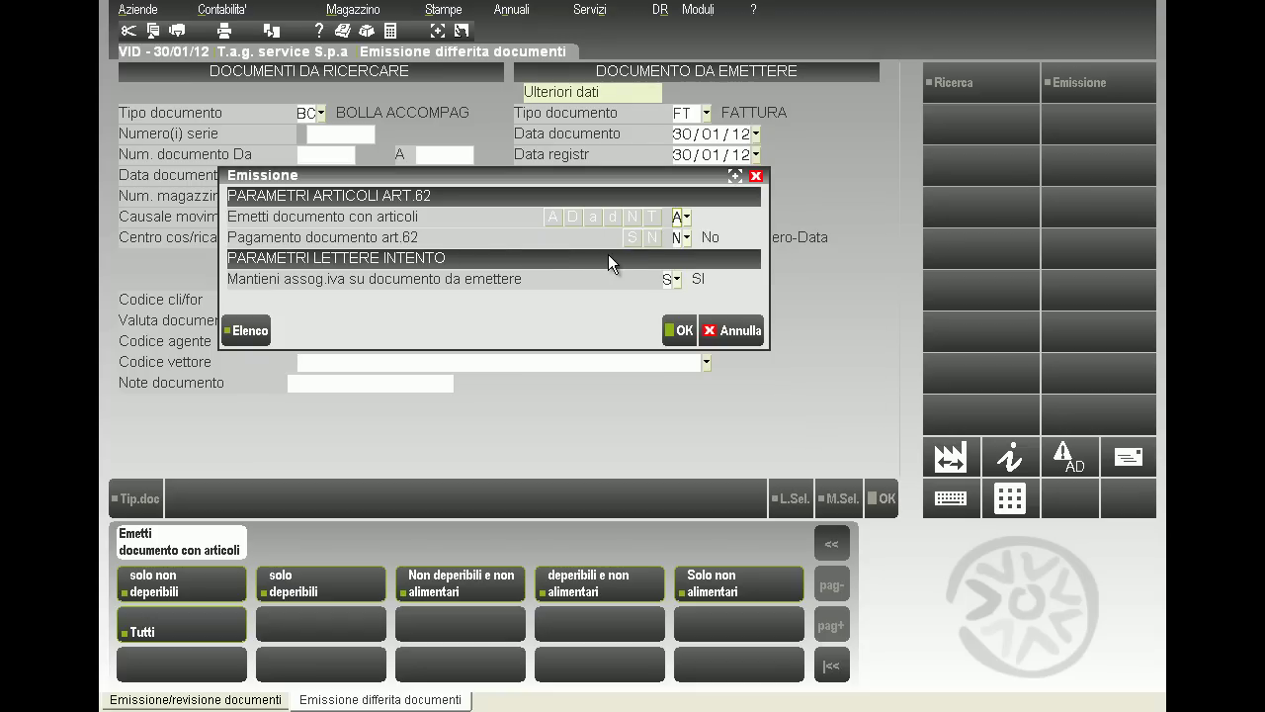
pyautogui.press('F2')
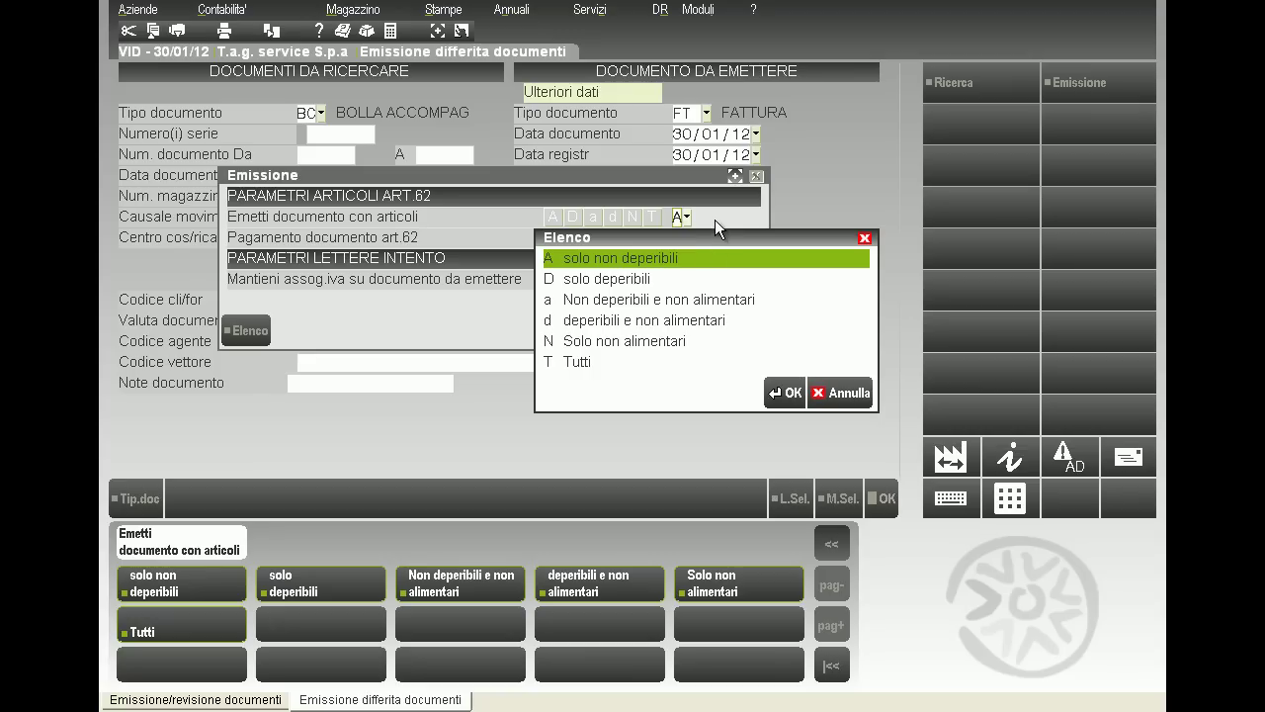
pyautogui.press('Escape')
# Set Pagamento documento art.62 to S Si.
pyautogui.press('Return')
pyautogui.press('F2')
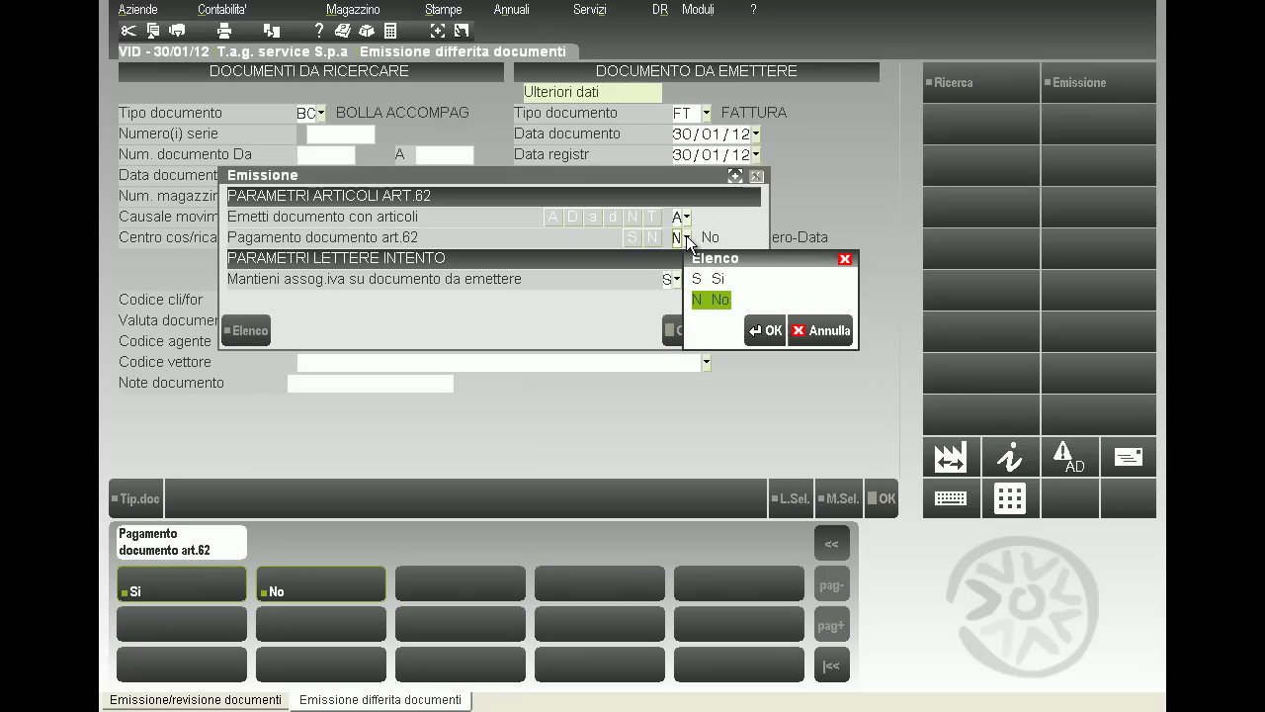
pyautogui.press('Up')
pyautogui.press('Down')
pyautogui.press('Up')
pyautogui.press('Return')
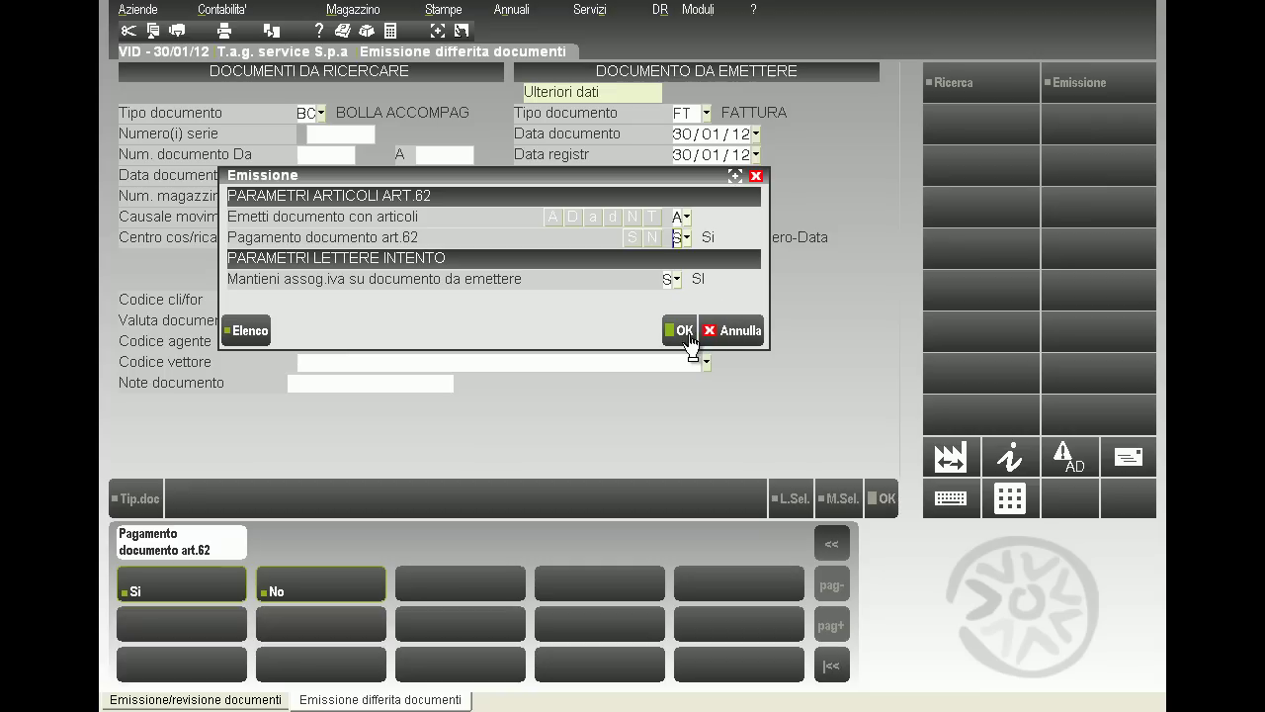